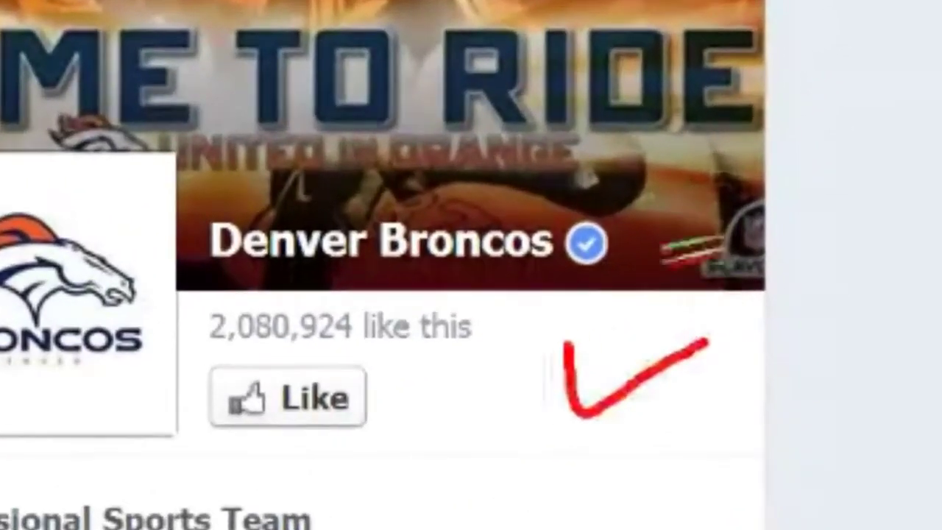
{"action": "mouse_move", "coordinate": [616, 209]}
{"action": "left_mouse_down"}
{"action": "mouse_move", "coordinate": [632, 247]}
{"action": "mouse_move", "coordinate": [591, 211]}
{"action": "left_mouse_up"}
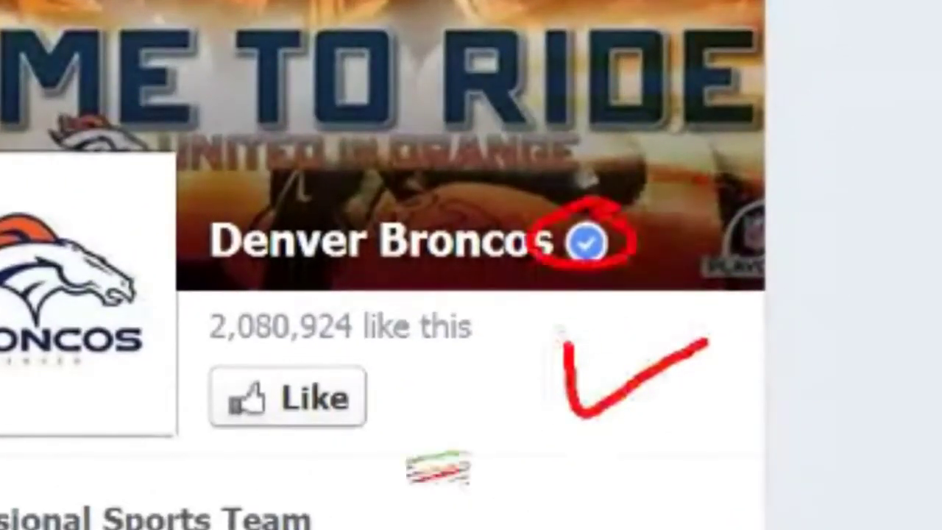
{"action": "left_click_drag", "start_coordinate": [403, 489], "coordinate": [610, 318]}
{"action": "left_click_drag", "start_coordinate": [610, 318], "coordinate": [545, 293]}
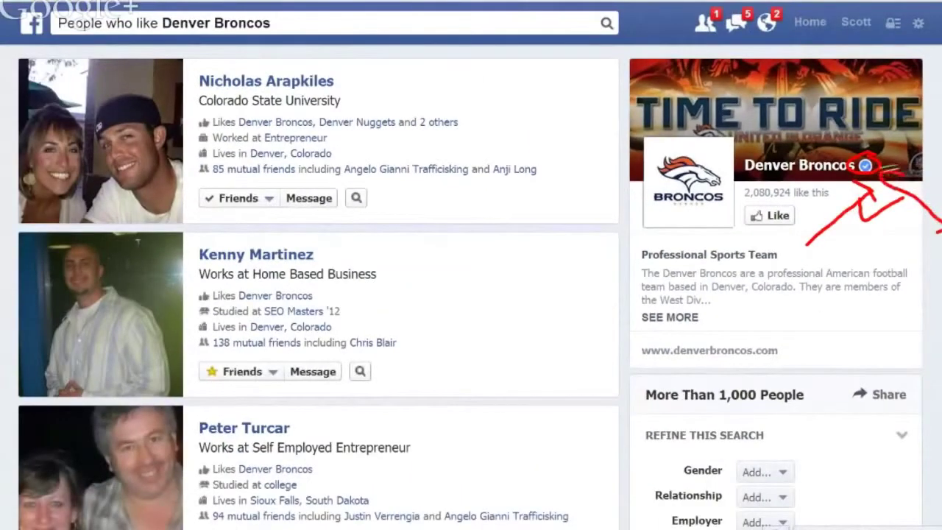
{"action": "key", "text": "Escape"}
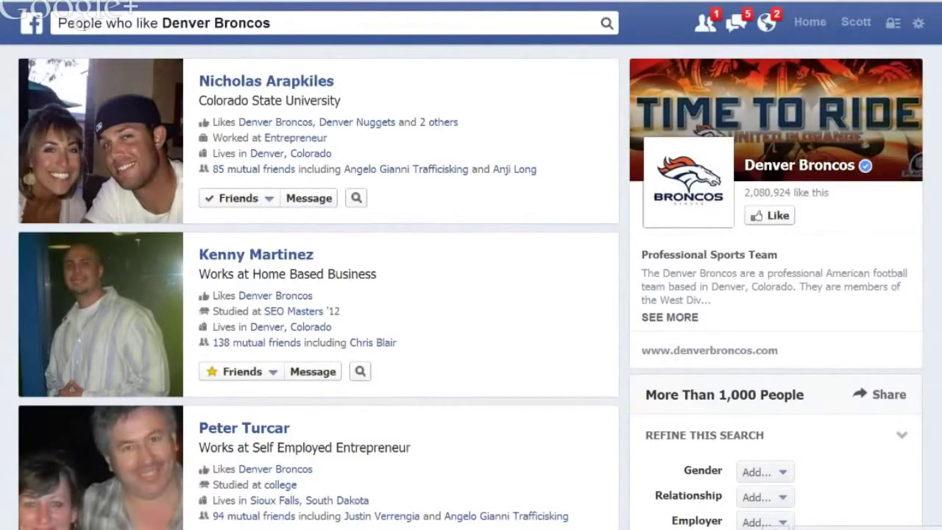
Step: Try to extend the people search query with "that have check in to mile high"
{"action": "left_click", "coordinate": [279, 22]}
{"action": "left_click", "coordinate": [284, 22]}
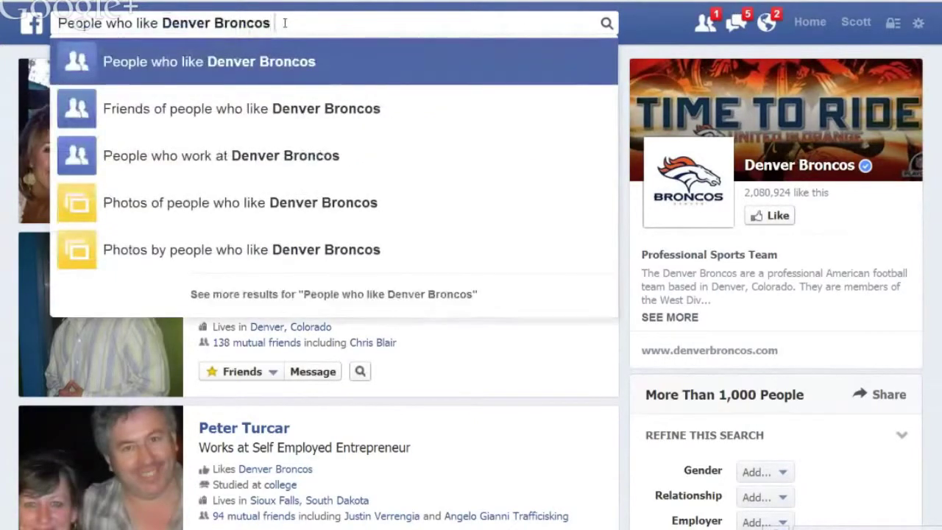
{"action": "type", "text": "that have chec"}
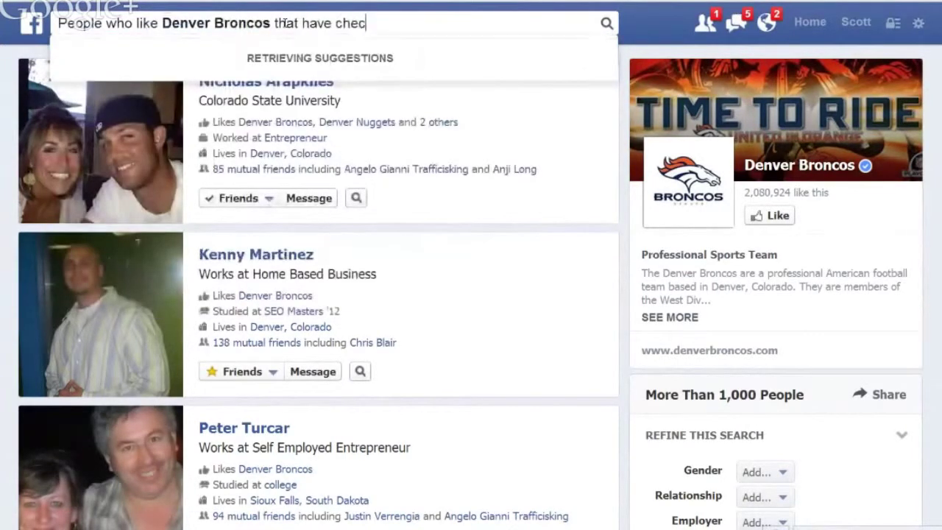
{"action": "type", "text": "k in to mile high"}
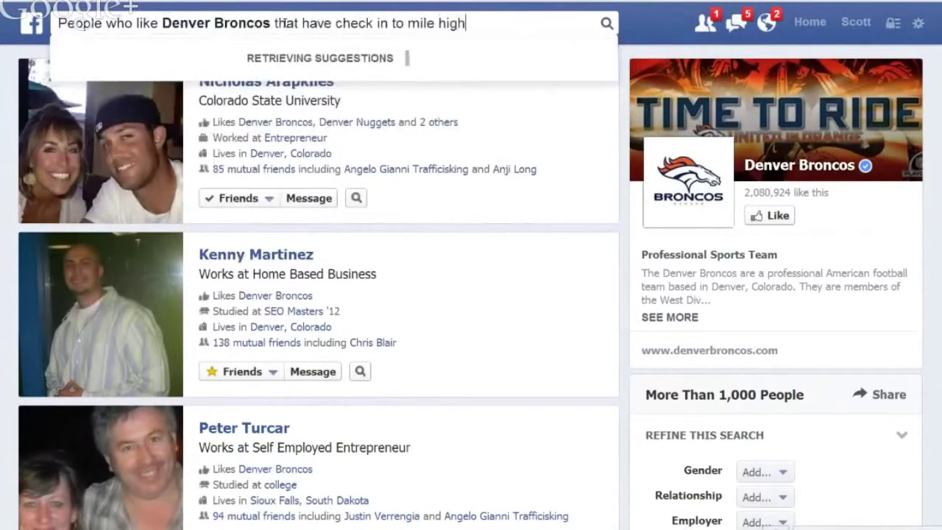
{"action": "key", "text": "BackSpace"}
{"action": "key", "text": "BackSpace"}
{"action": "key", "text": "BackSpace"}
{"action": "key", "text": "BackSpace"}
{"action": "key", "text": "BackSpace"}
{"action": "key", "text": "BackSpace"}
{"action": "key", "text": "BackSpace"}
{"action": "key", "text": "BackSpace"}
{"action": "key", "text": "BackSpace"}
{"action": "key", "text": "BackSpace"}
{"action": "key", "text": "BackSpace"}
{"action": "key", "text": "BackSpace"}
{"action": "key", "text": "BackSpace"}
{"action": "key", "text": "BackSpace"}
{"action": "key", "text": "BackSpace"}
{"action": "key", "text": "BackSpace"}
{"action": "key", "text": "BackSpace"}
{"action": "key", "text": "BackSpace"}
{"action": "key", "text": "BackSpace"}
{"action": "key", "text": "BackSpace"}
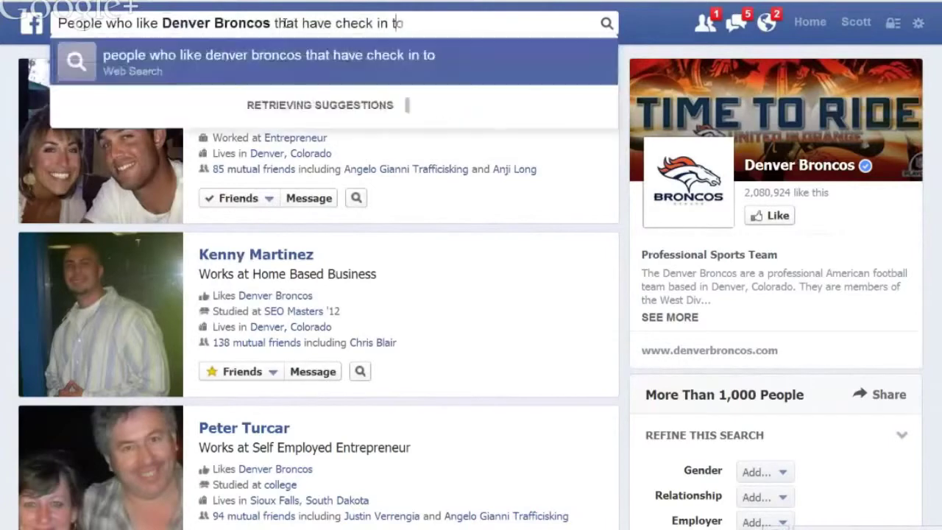
{"action": "key", "text": "BackSpace"}
{"action": "key", "text": "BackSpace"}
{"action": "key", "text": "BackSpace"}
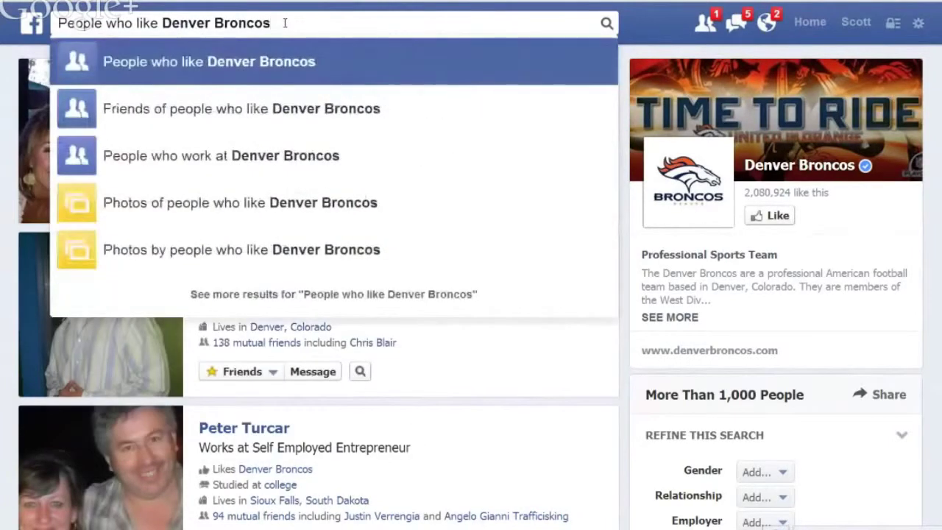
Step: Expand the full set of search refinements and look over the Basic Info and Work and Education filters
{"action": "left_click", "coordinate": [937, 210]}
{"action": "scroll", "coordinate": [936, 209], "scroll_direction": "down", "scroll_amount": 5}
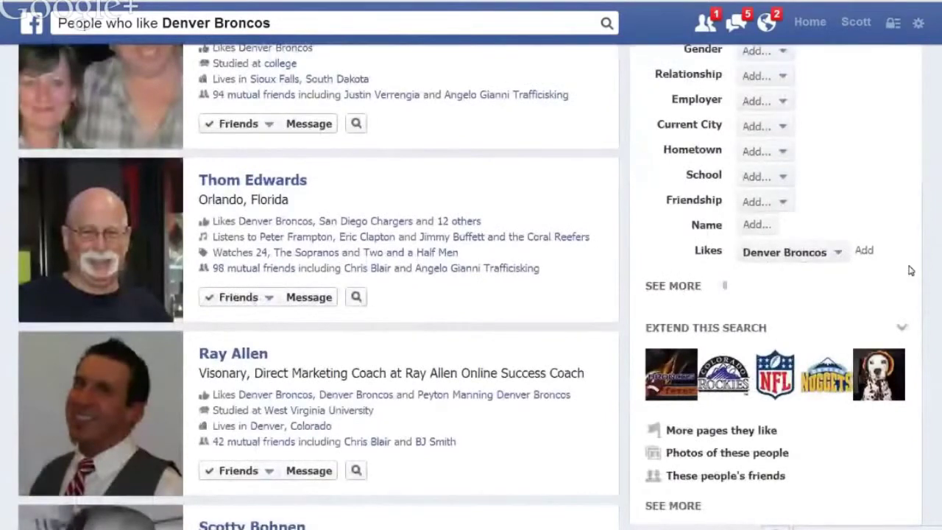
{"action": "scroll", "coordinate": [910, 271], "scroll_direction": "up", "scroll_amount": 2}
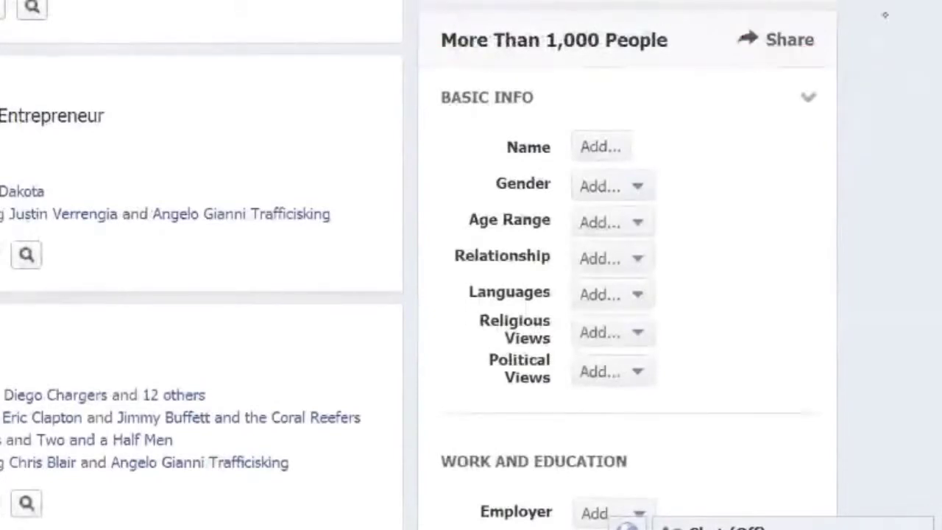
{"action": "scroll", "coordinate": [471, 294], "scroll_direction": "down", "scroll_amount": 5}
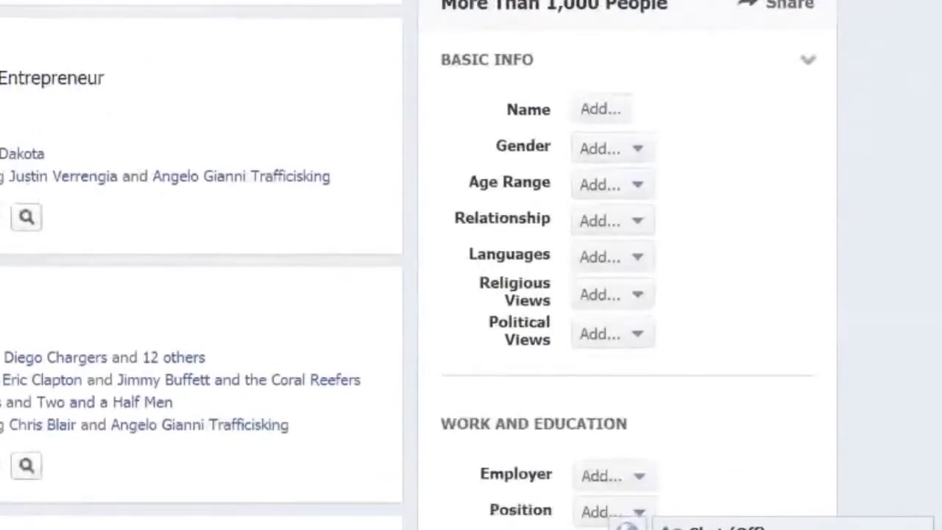
{"action": "scroll", "coordinate": [411, 265], "scroll_direction": "up", "scroll_amount": 3}
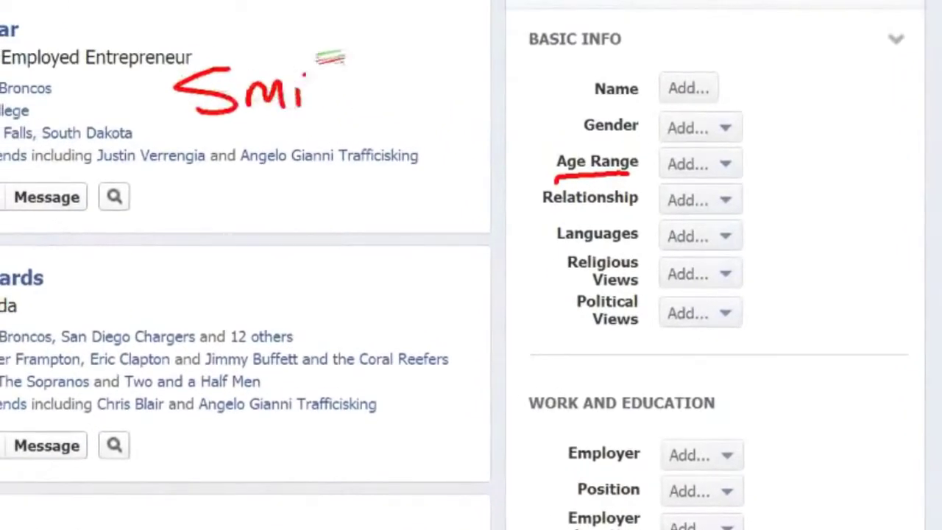
{"action": "left_click_drag", "start_coordinate": [318, 64], "coordinate": [388, 83]}
{"action": "left_click_drag", "start_coordinate": [211, 118], "coordinate": [402, 109]}
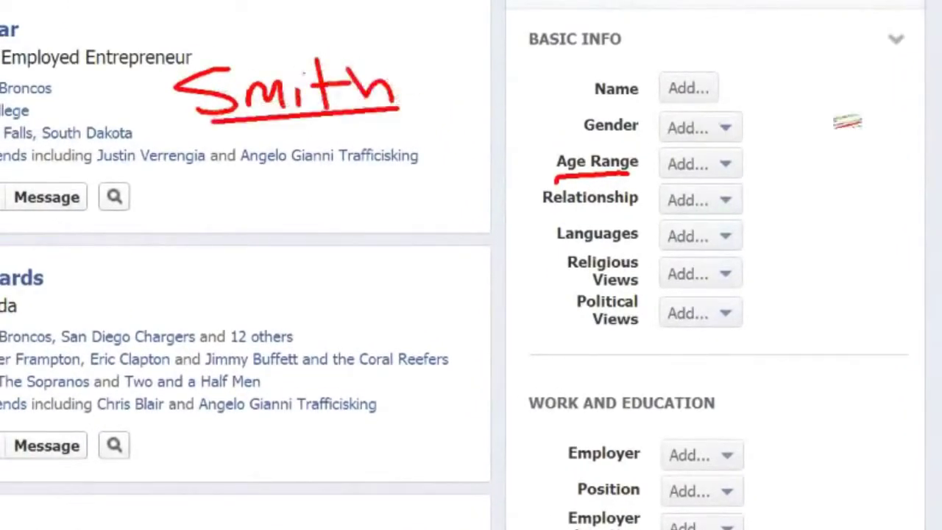
{"action": "key", "text": "Escape"}
Step: Filter the people who like Denver Broncos by a common last name using the Name refinement
{"action": "scroll", "coordinate": [743, 96], "scroll_direction": "down", "scroll_amount": 1}
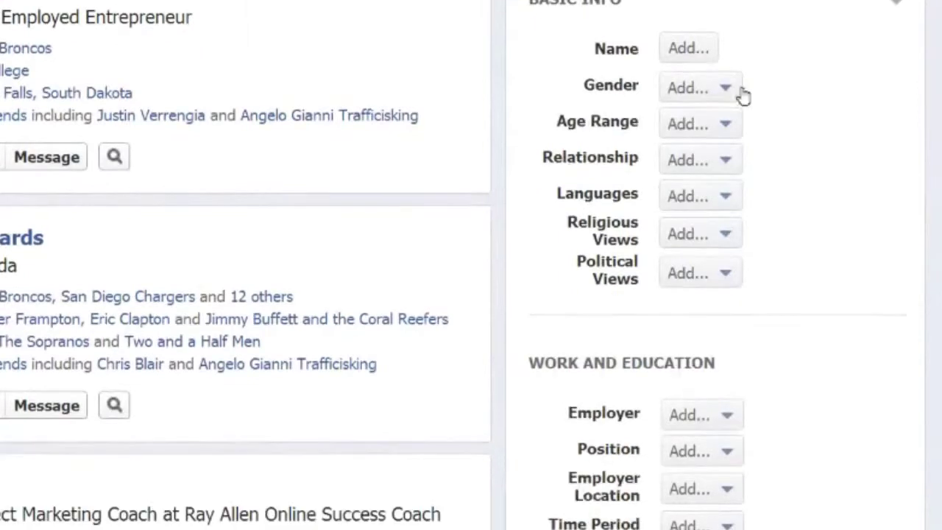
{"action": "left_click", "coordinate": [694, 53]}
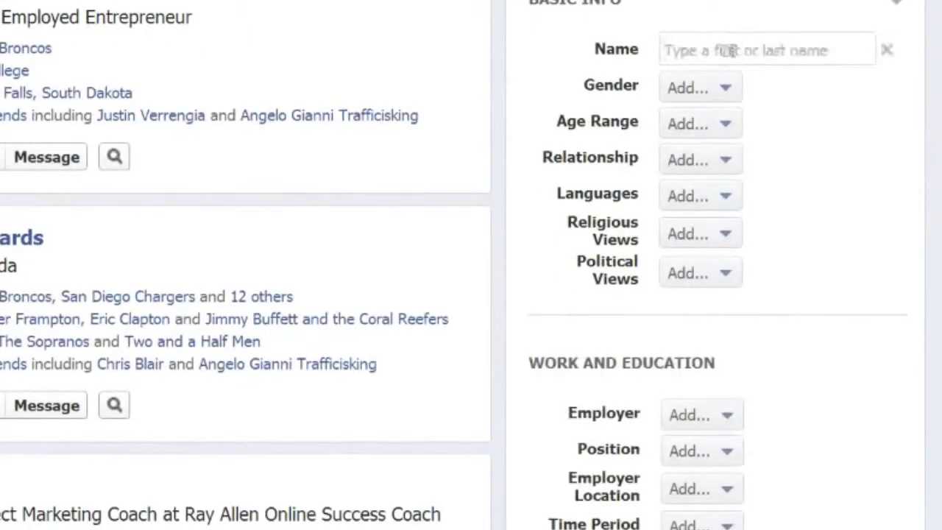
{"action": "type", "text": "smith"}
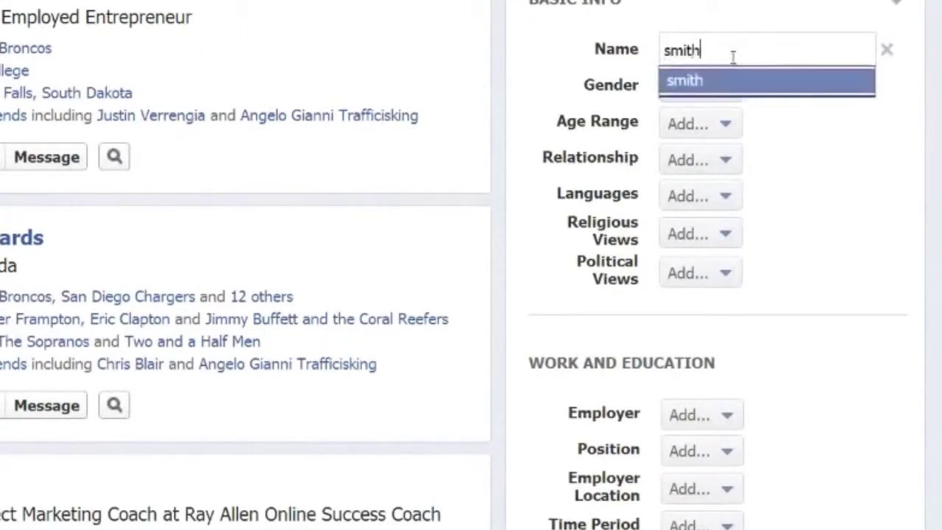
{"action": "left_click", "coordinate": [844, 170]}
{"action": "left_click", "coordinate": [696, 51]}
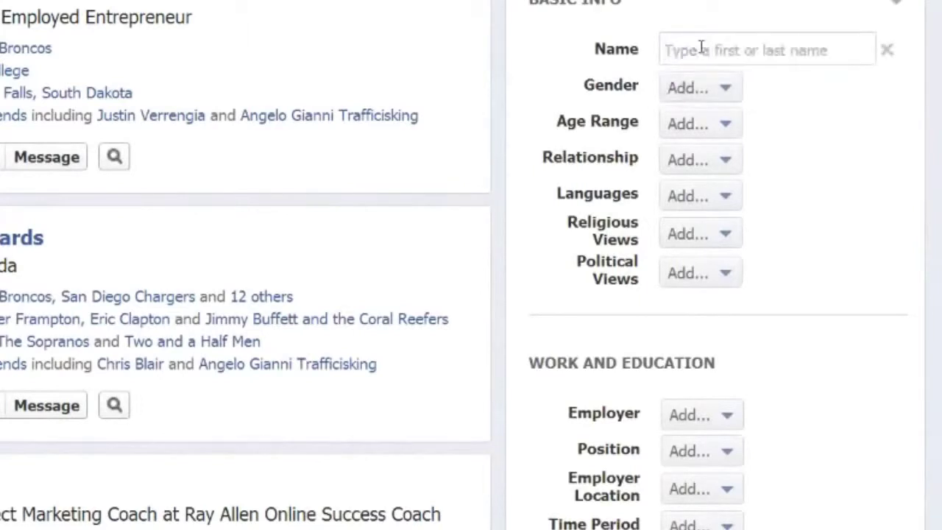
{"action": "type", "text": "smith"}
{"action": "key", "text": "Return"}
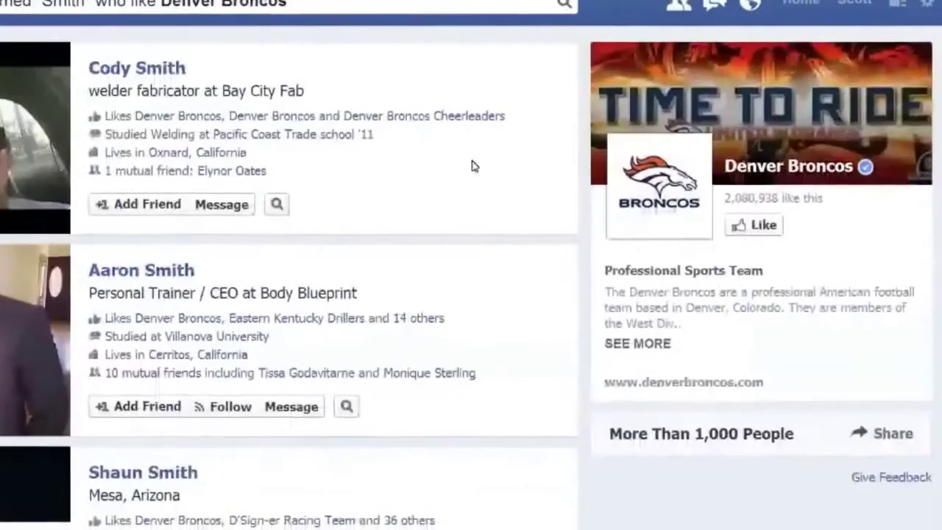
Step: Look through the people found with the last-name filter and review the applied search refinements
{"action": "scroll", "coordinate": [327, 121], "scroll_direction": "down", "scroll_amount": 3}
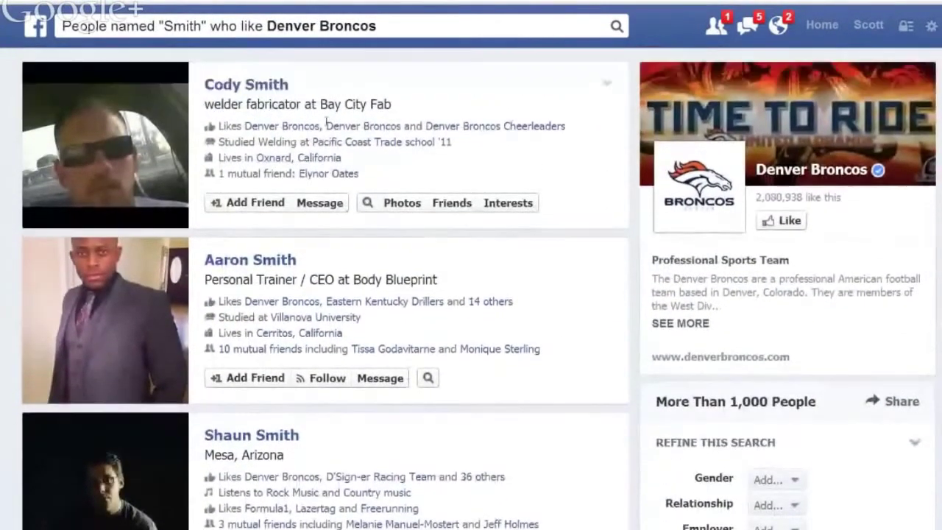
{"action": "scroll", "coordinate": [326, 126], "scroll_direction": "down", "scroll_amount": 12}
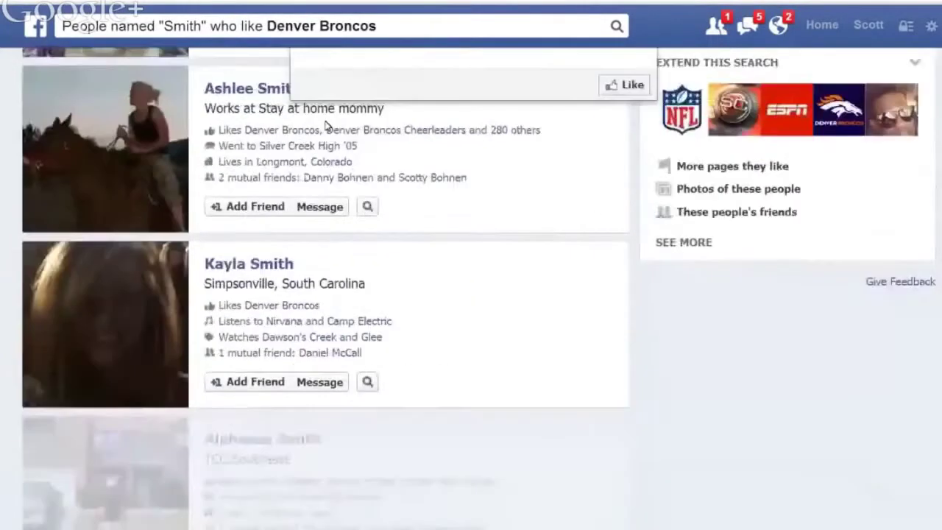
{"action": "scroll", "coordinate": [326, 125], "scroll_direction": "down", "scroll_amount": 14}
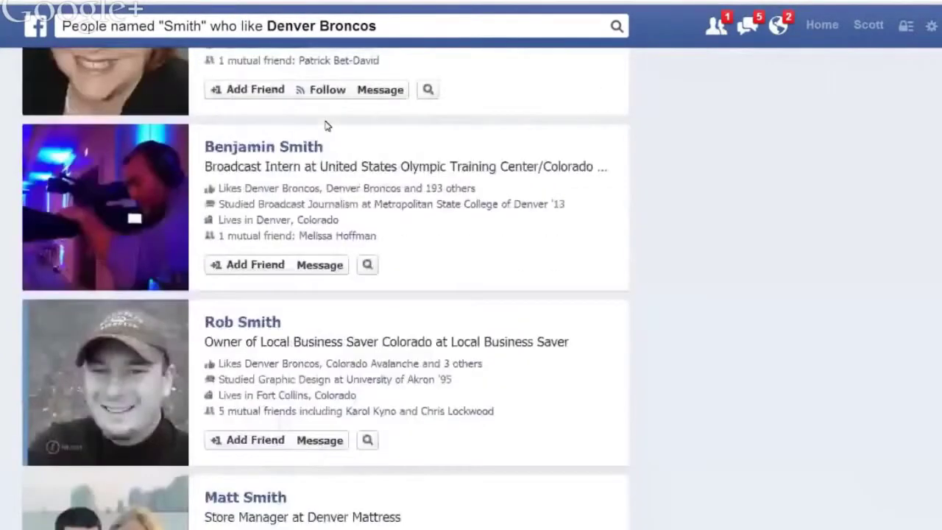
{"action": "scroll", "coordinate": [326, 125], "scroll_direction": "up", "scroll_amount": 18}
{"action": "scroll", "coordinate": [326, 125], "scroll_direction": "up", "scroll_amount": 15}
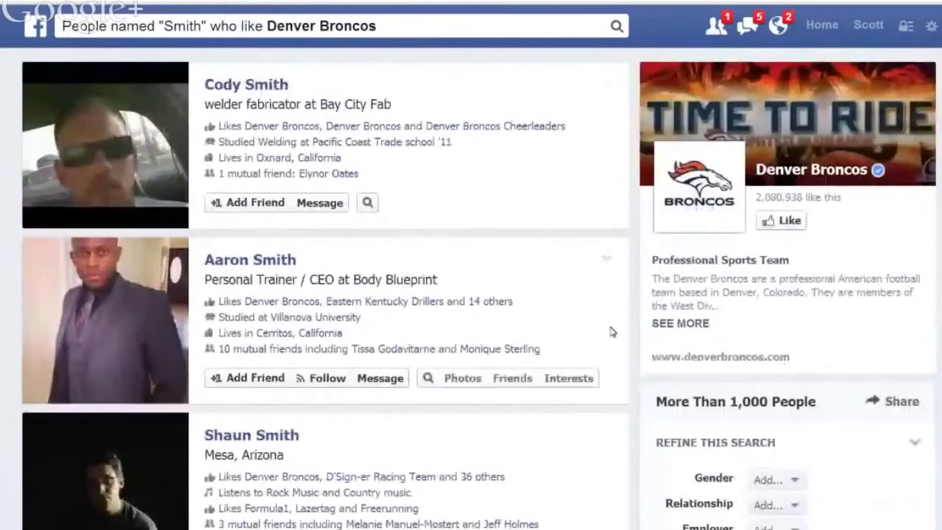
{"action": "scroll", "coordinate": [616, 404], "scroll_direction": "down", "scroll_amount": 4}
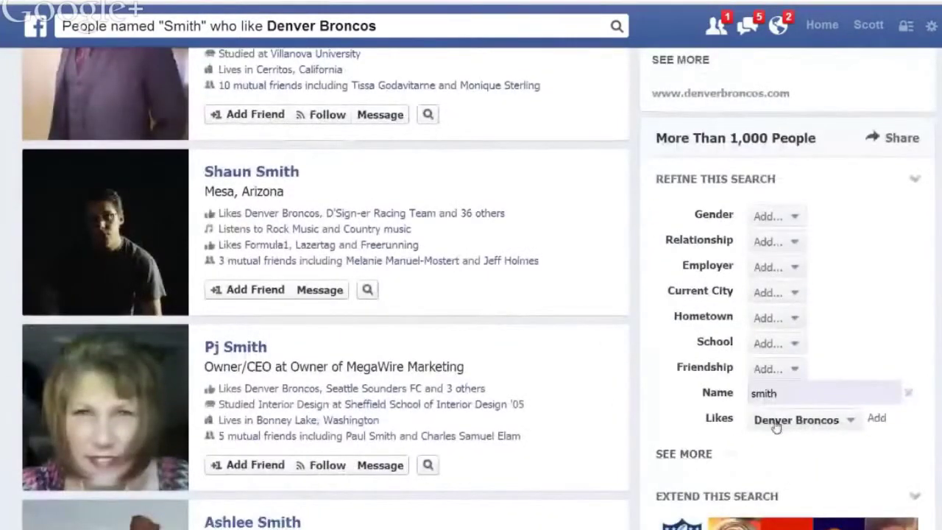
Step: Clear and remove the Name filter from the Denver Broncos people search
{"action": "left_click", "coordinate": [728, 453]}
{"action": "scroll", "coordinate": [728, 453], "scroll_direction": "down", "scroll_amount": 2}
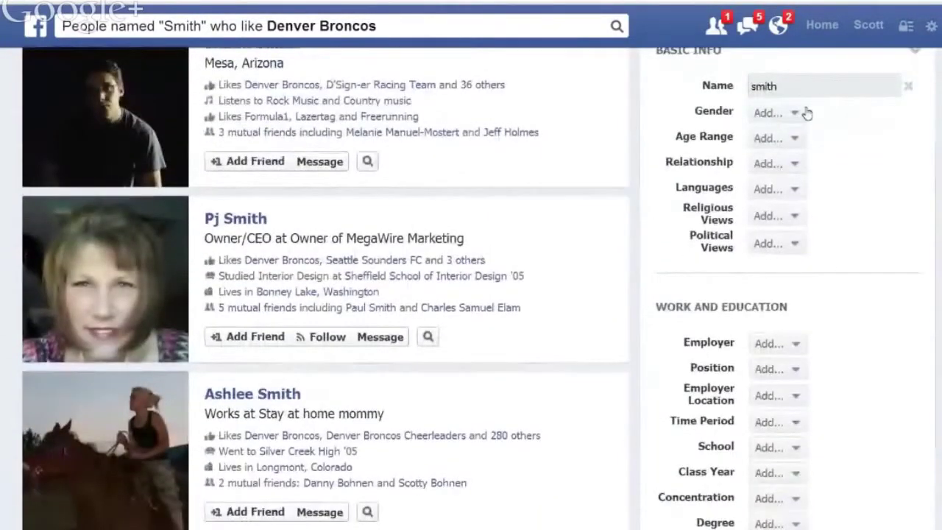
{"action": "double_click", "coordinate": [790, 90]}
{"action": "key", "text": "BackSpace"}
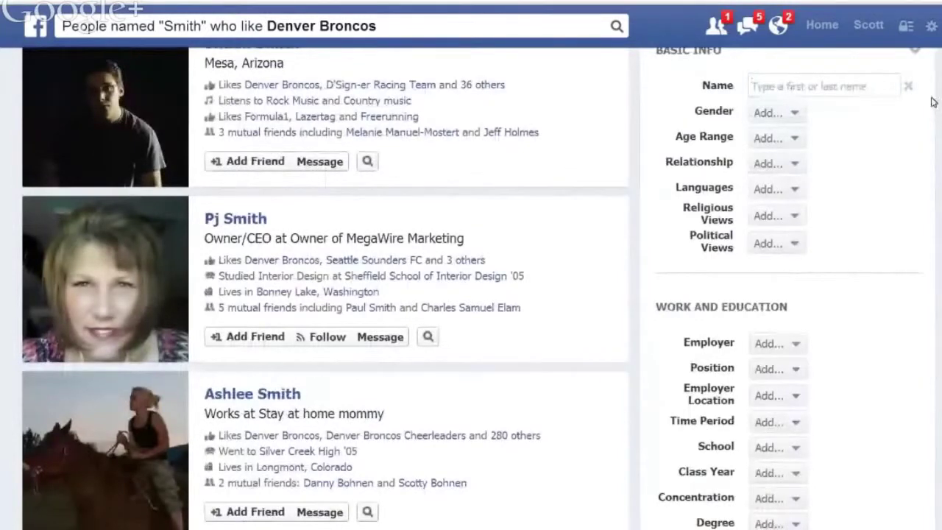
{"action": "left_click", "coordinate": [910, 87]}
Step: Expand the full list of search refinements and go to the Living filters
{"action": "scroll", "coordinate": [898, 120], "scroll_direction": "down", "scroll_amount": 4}
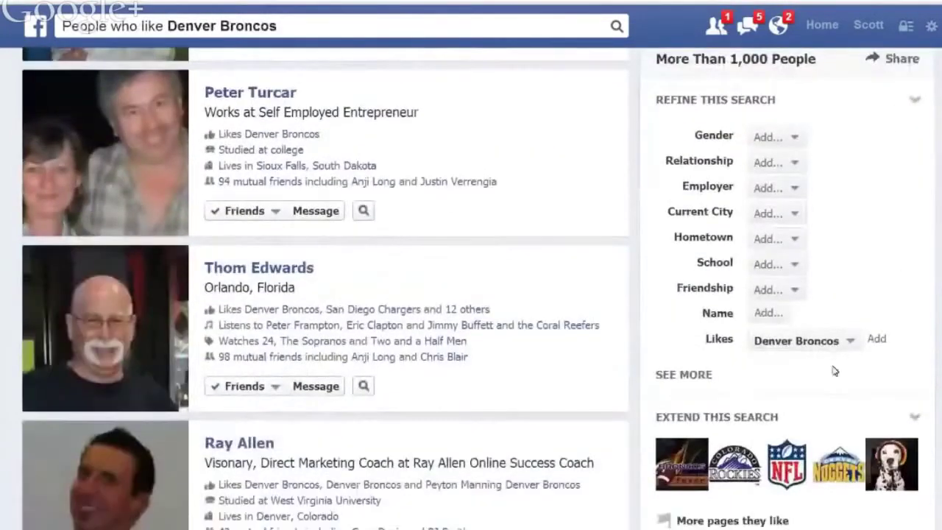
{"action": "left_click", "coordinate": [684, 375]}
{"action": "scroll", "coordinate": [693, 381], "scroll_direction": "down", "scroll_amount": 3}
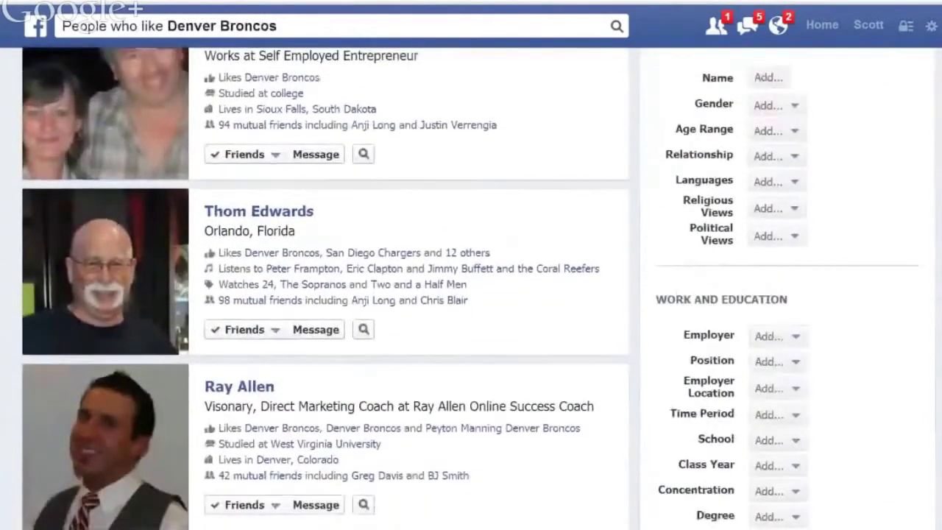
{"action": "scroll", "coordinate": [471, 289], "scroll_direction": "down", "scroll_amount": 6}
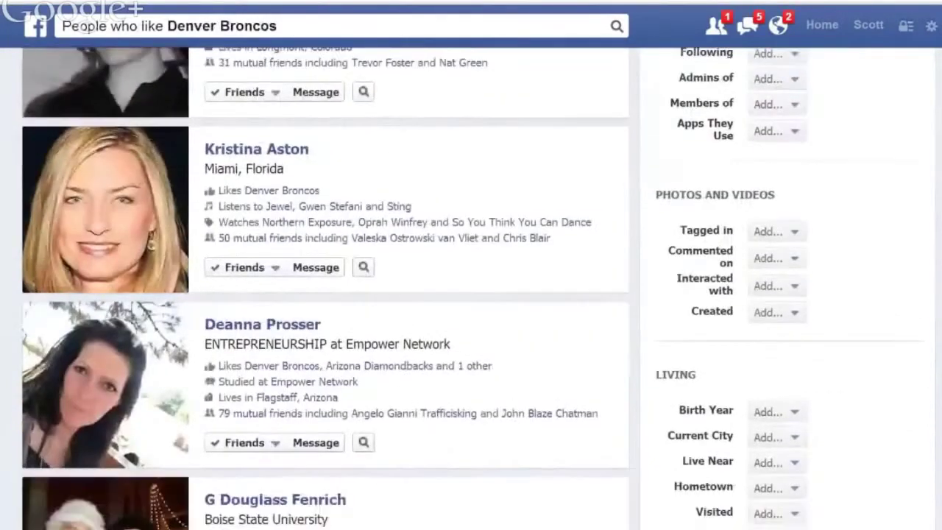
{"action": "scroll", "coordinate": [471, 289], "scroll_direction": "down", "scroll_amount": 2}
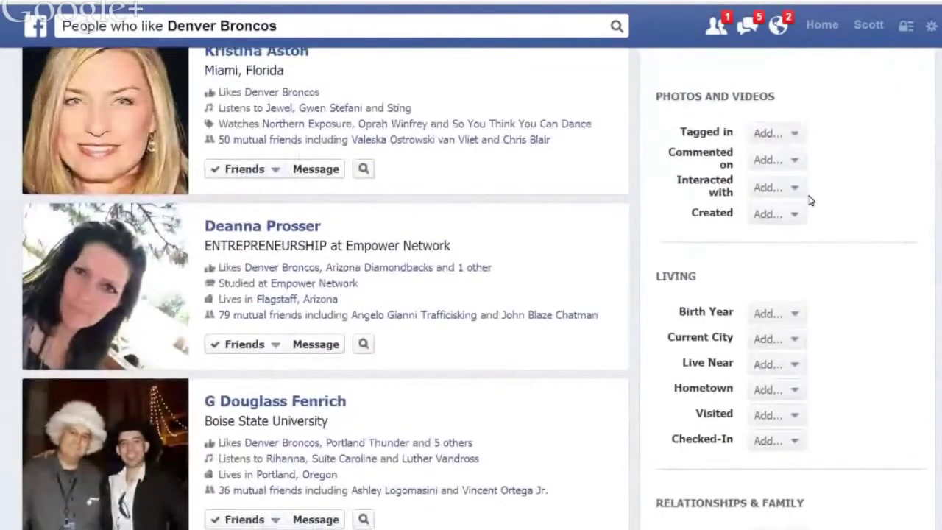
{"action": "scroll", "coordinate": [810, 200], "scroll_direction": "down", "scroll_amount": 4}
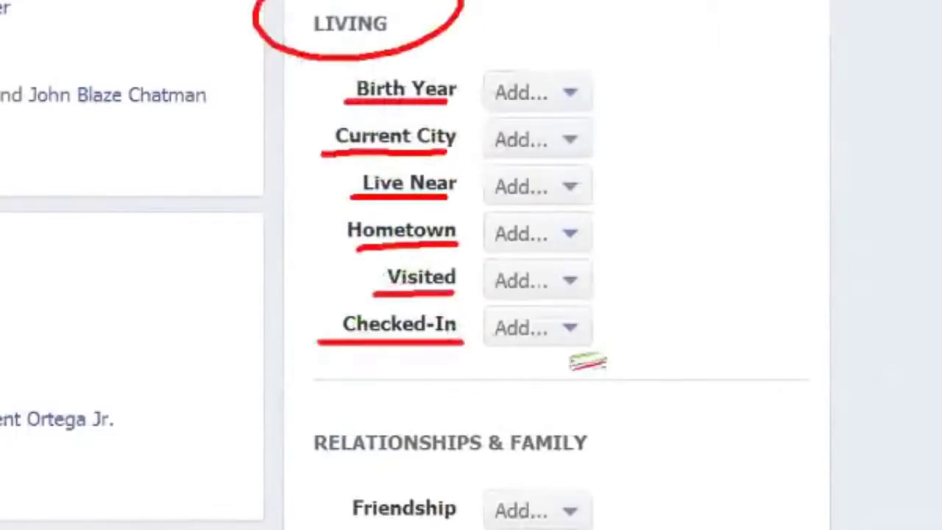
Step: Enter another place in the Checked-In refinement, searching for "mile high stad"
{"action": "left_click", "coordinate": [515, 336]}
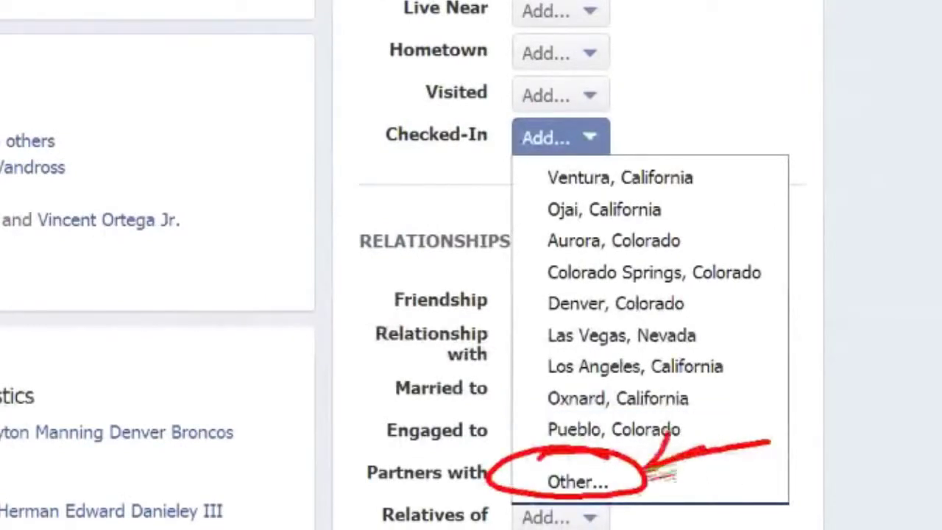
{"action": "left_click", "coordinate": [607, 486]}
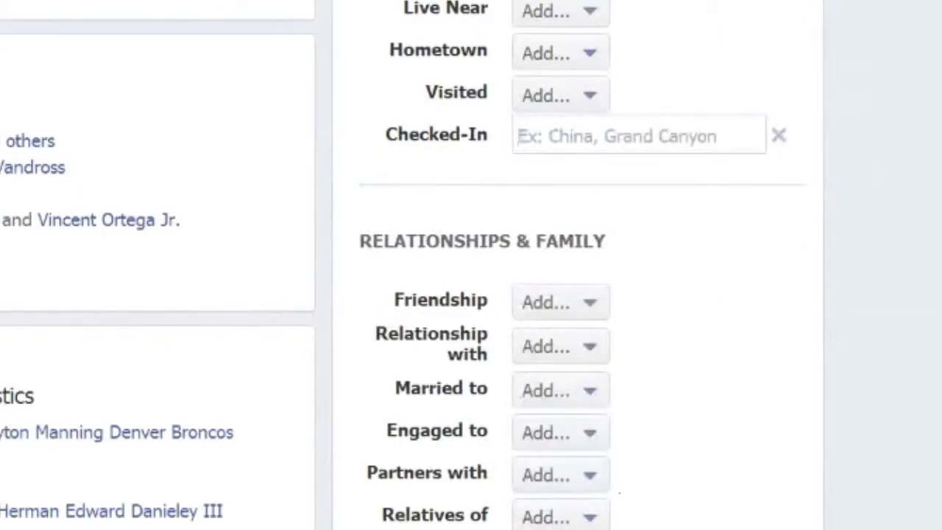
{"action": "type", "text": "mile high"}
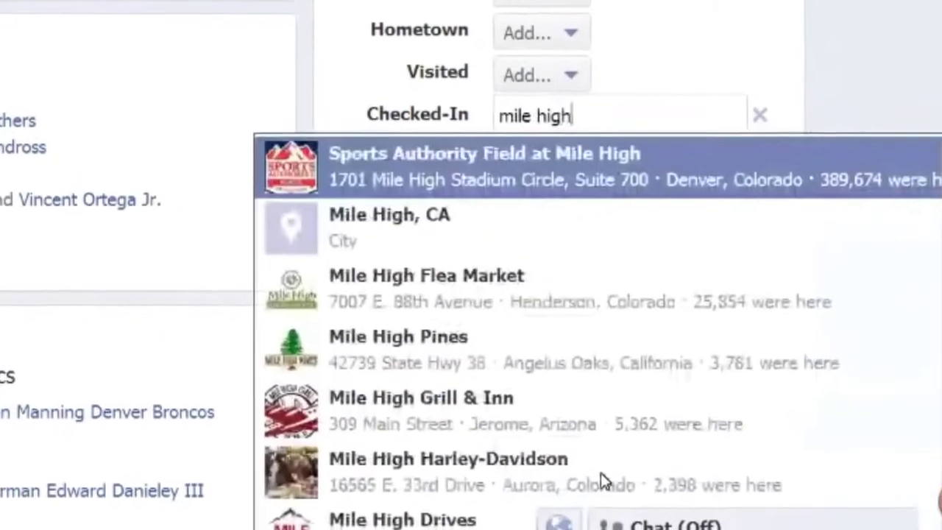
{"action": "type", "text": " stad"}
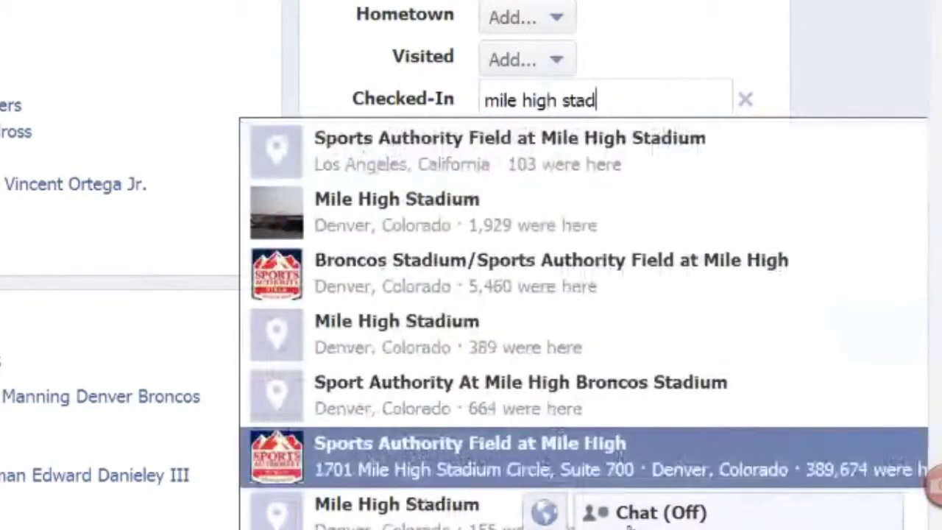
{"action": "scroll", "coordinate": [575, 326], "scroll_direction": "down", "scroll_amount": 1}
{"action": "scroll", "coordinate": [576, 326], "scroll_direction": "down", "scroll_amount": 2}
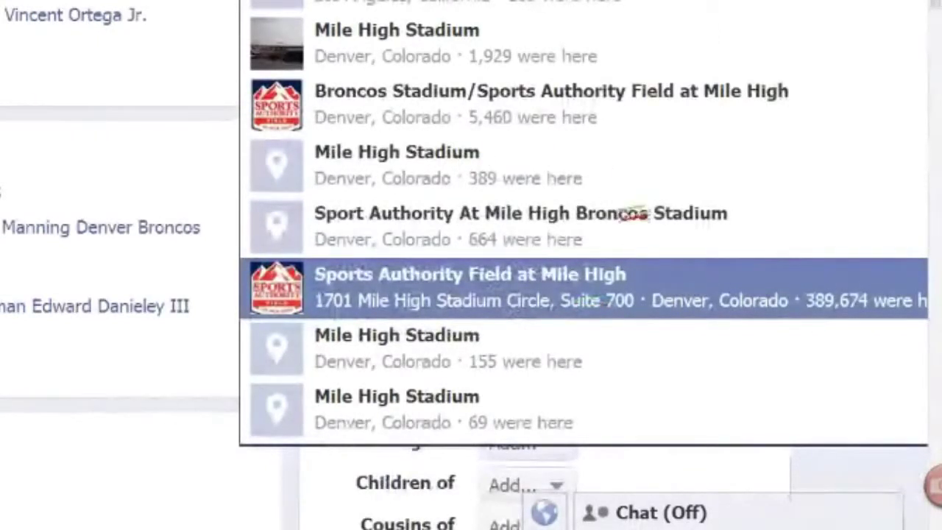
{"action": "mouse_move", "coordinate": [654, 254]}
{"action": "left_mouse_down"}
{"action": "mouse_move", "coordinate": [208, 270]}
{"action": "mouse_move", "coordinate": [409, 359]}
{"action": "mouse_move", "coordinate": [748, 267]}
{"action": "mouse_move", "coordinate": [384, 239]}
{"action": "left_mouse_up"}
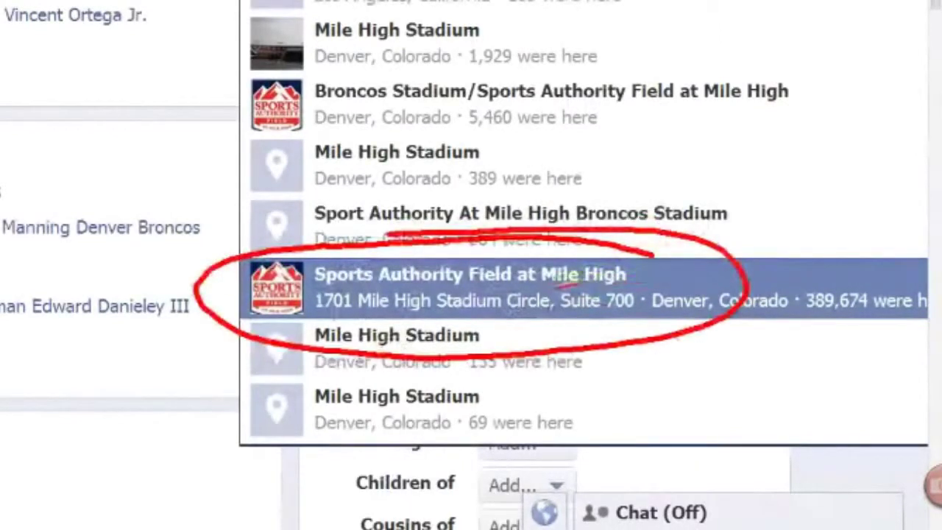
{"action": "left_click_drag", "start_coordinate": [577, 278], "coordinate": [633, 282]}
{"action": "left_click_drag", "start_coordinate": [780, 320], "coordinate": [868, 318]}
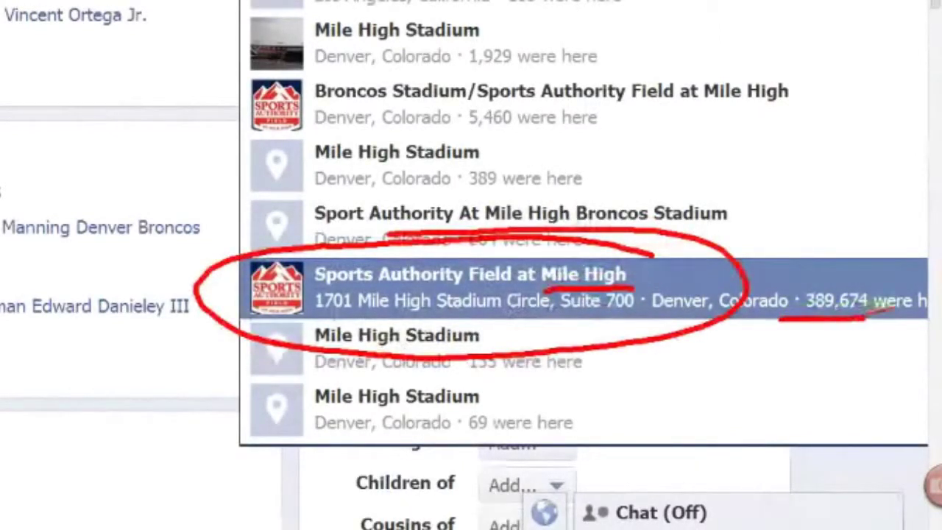
{"action": "mouse_move", "coordinate": [773, 169]}
{"action": "left_mouse_down"}
{"action": "mouse_move", "coordinate": [796, 185]}
{"action": "mouse_move", "coordinate": [776, 219]}
{"action": "left_mouse_up"}
{"action": "left_click_drag", "start_coordinate": [821, 175], "coordinate": [818, 176]}
{"action": "left_click_drag", "start_coordinate": [857, 175], "coordinate": [895, 211]}
{"action": "left_click_drag", "start_coordinate": [915, 172], "coordinate": [925, 210]}
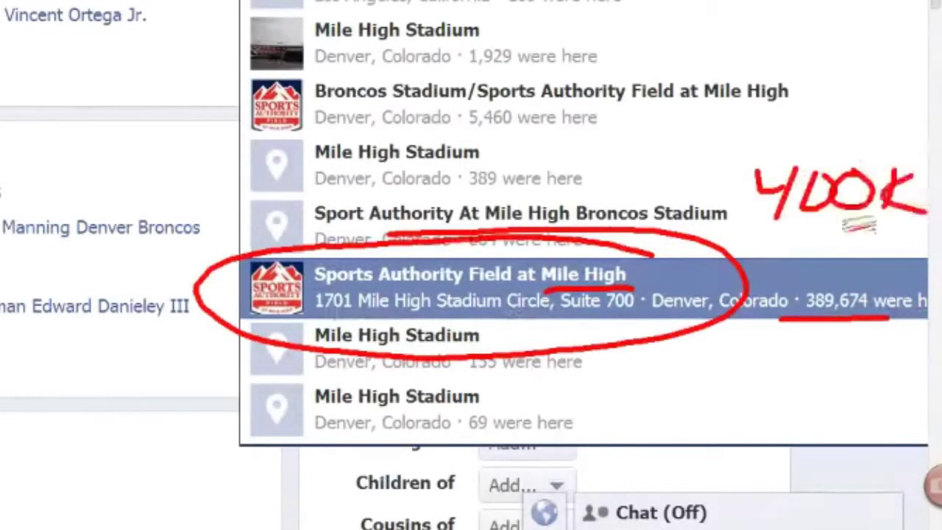
Step: Choose Sports Authority Field at Mile High in Denver, Colorado as the check-in place
{"action": "key", "text": "Escape"}
{"action": "left_click", "coordinate": [659, 295]}
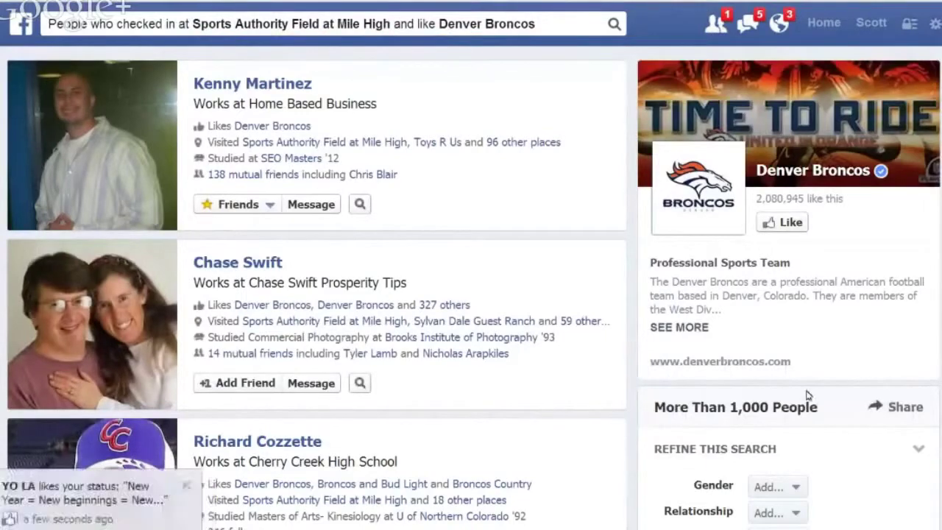
Step: Look through the people who checked in at Sports Authority Field at Mile High and like Denver Broncos
{"action": "scroll", "coordinate": [473, 376], "scroll_direction": "down", "scroll_amount": 6}
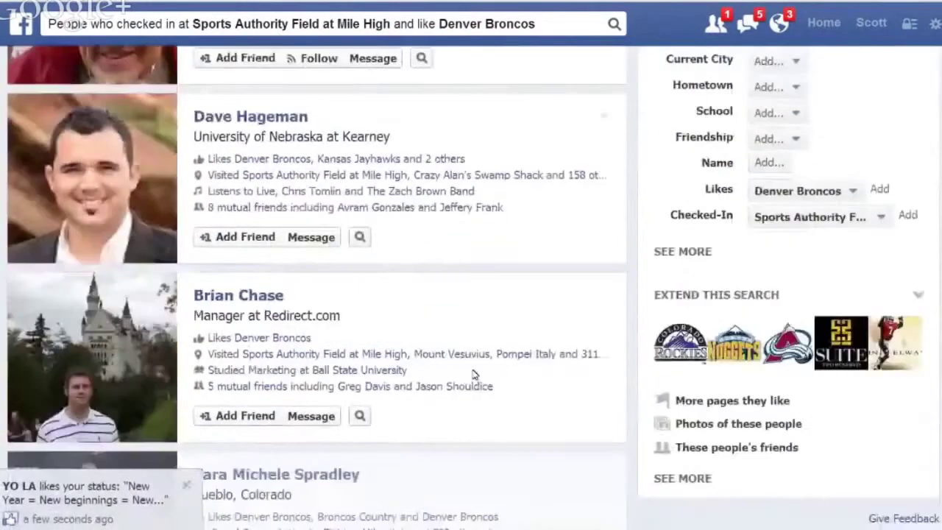
{"action": "scroll", "coordinate": [474, 375], "scroll_direction": "down", "scroll_amount": 12}
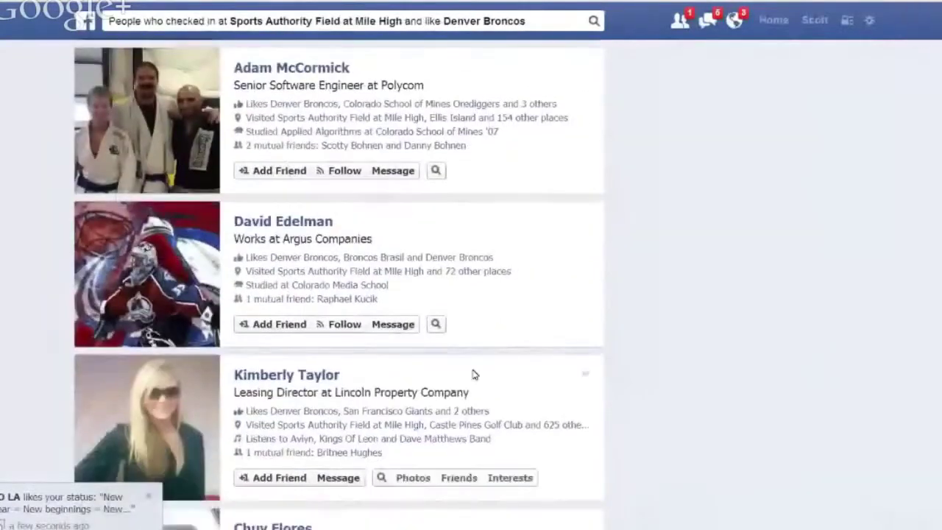
{"action": "scroll", "coordinate": [473, 376], "scroll_direction": "down", "scroll_amount": 9}
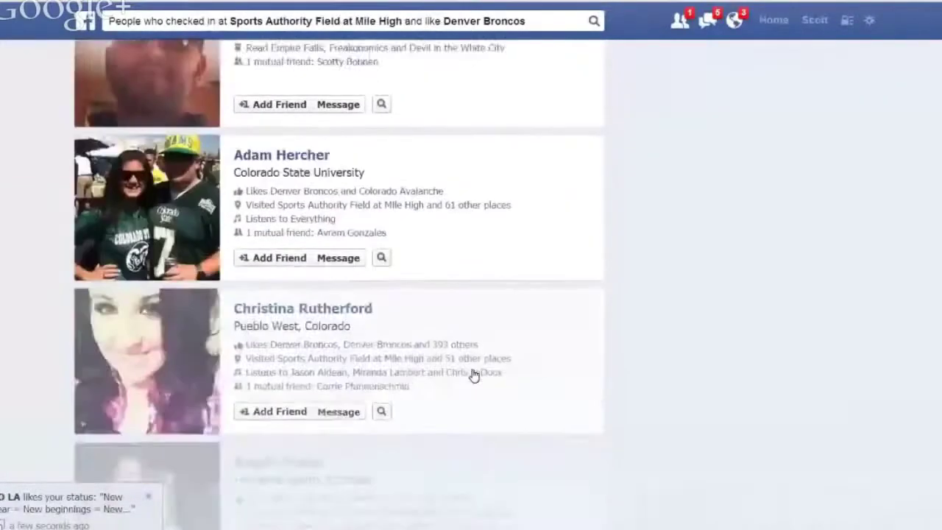
{"action": "scroll", "coordinate": [473, 376], "scroll_direction": "down", "scroll_amount": 15}
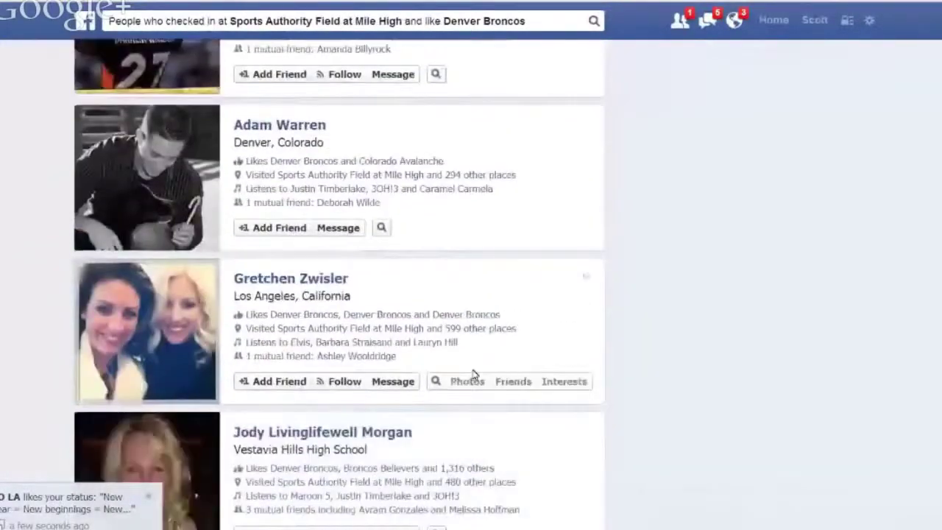
{"action": "scroll", "coordinate": [473, 376], "scroll_direction": "up", "scroll_amount": 2}
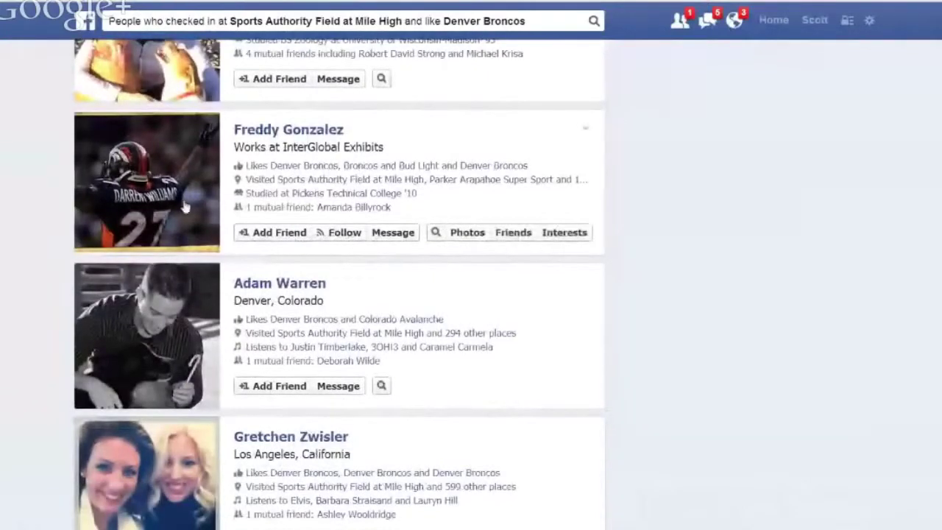
{"action": "scroll", "coordinate": [170, 188], "scroll_direction": "down", "scroll_amount": 14}
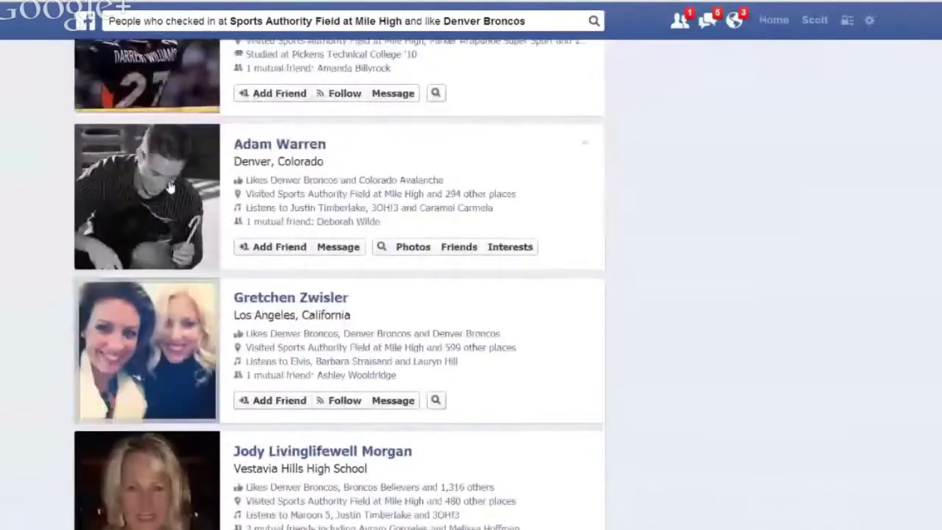
{"action": "scroll", "coordinate": [170, 189], "scroll_direction": "down", "scroll_amount": 8}
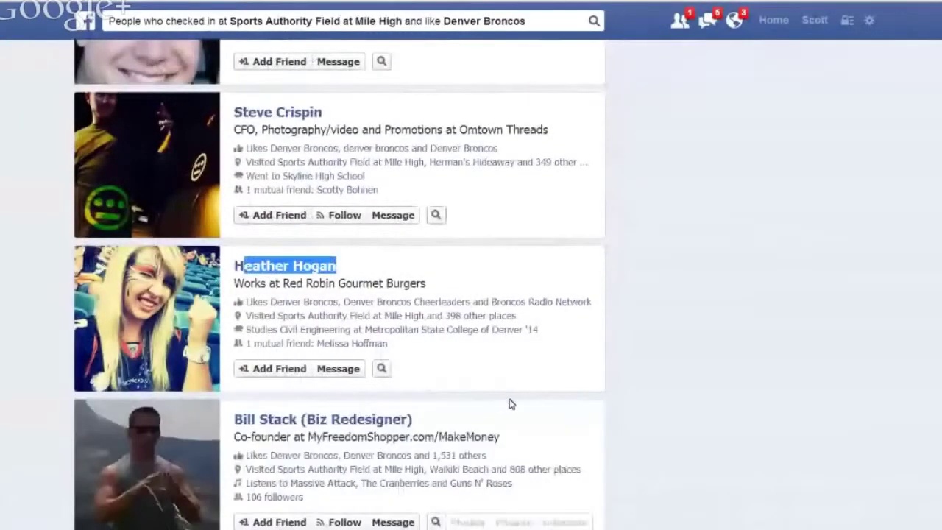
{"action": "scroll", "coordinate": [511, 404], "scroll_direction": "down", "scroll_amount": 8}
{"action": "scroll", "coordinate": [511, 404], "scroll_direction": "down", "scroll_amount": 5}
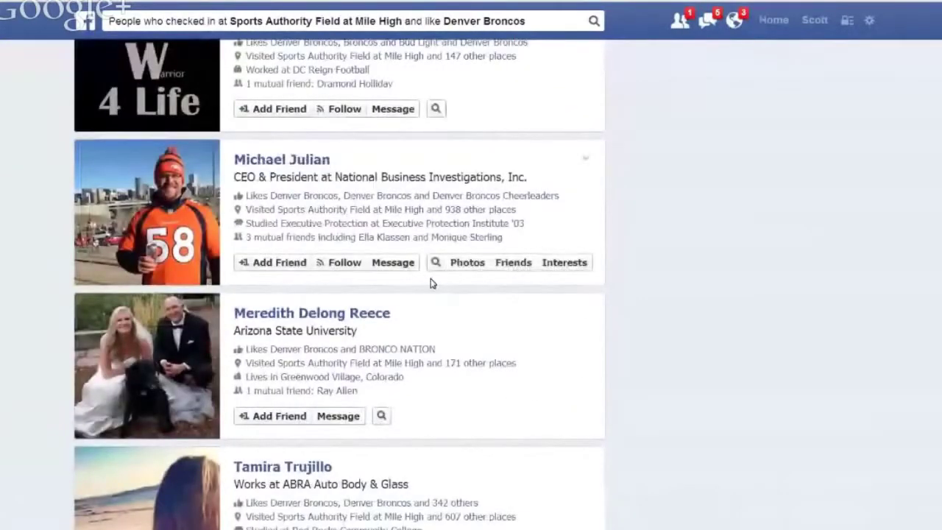
{"action": "scroll", "coordinate": [432, 283], "scroll_direction": "down", "scroll_amount": 14}
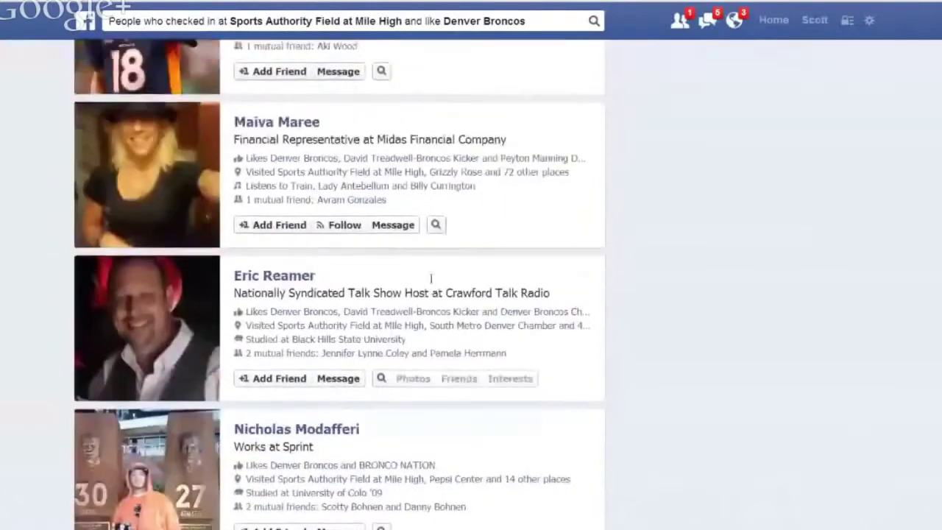
{"action": "scroll", "coordinate": [431, 278], "scroll_direction": "down", "scroll_amount": 15}
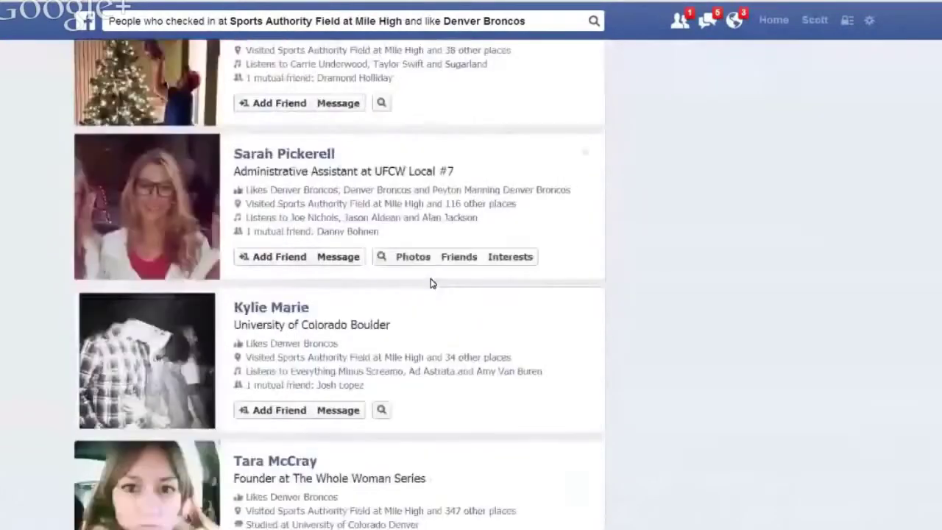
{"action": "scroll", "coordinate": [432, 283], "scroll_direction": "up", "scroll_amount": 20}
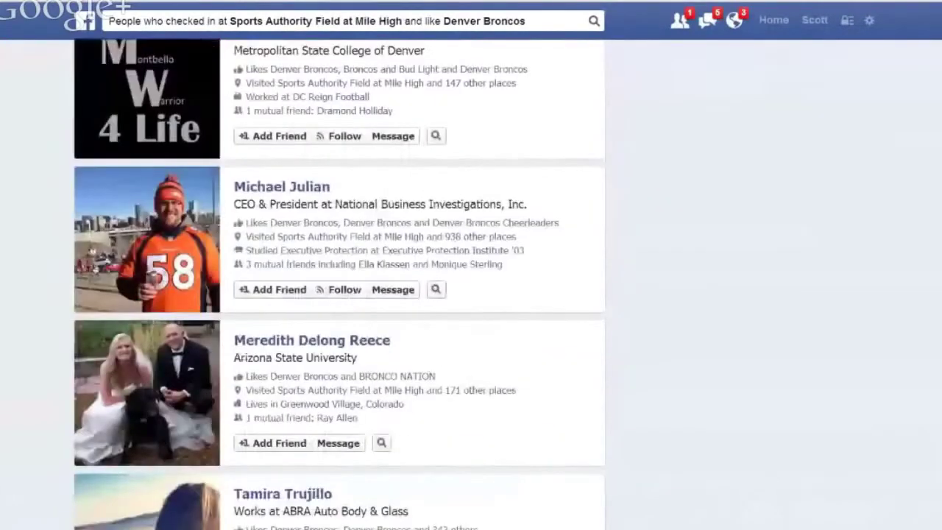
Step: Search for people who like Starbucks
{"action": "left_click", "coordinate": [3, 3]}
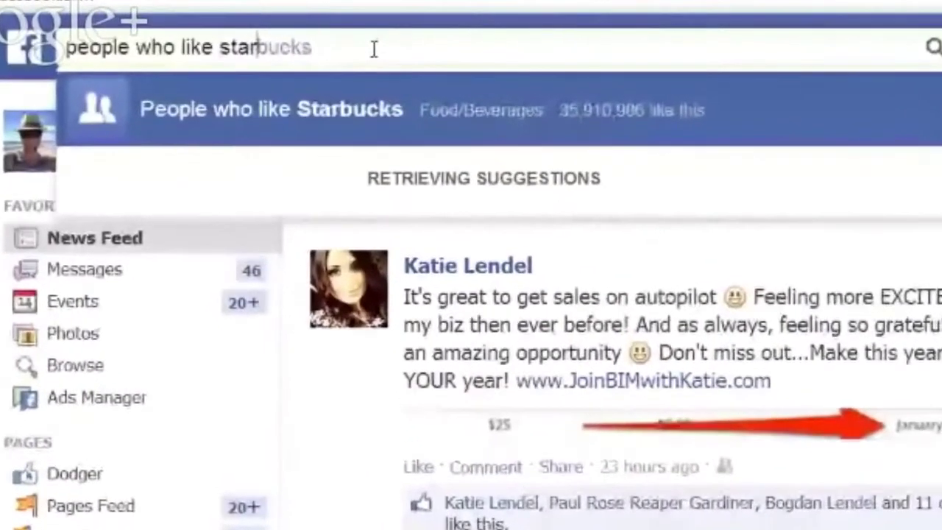
{"action": "type", "text": "buck"}
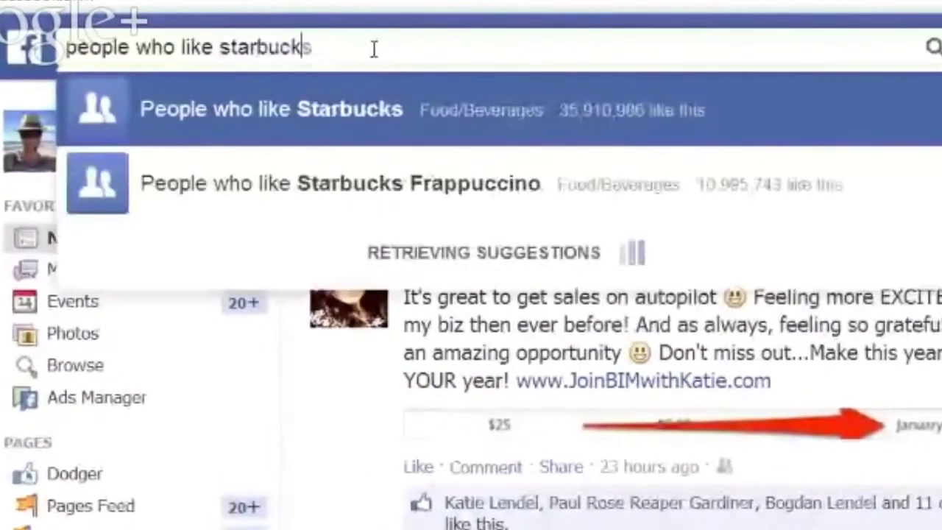
{"action": "left_click", "coordinate": [402, 109]}
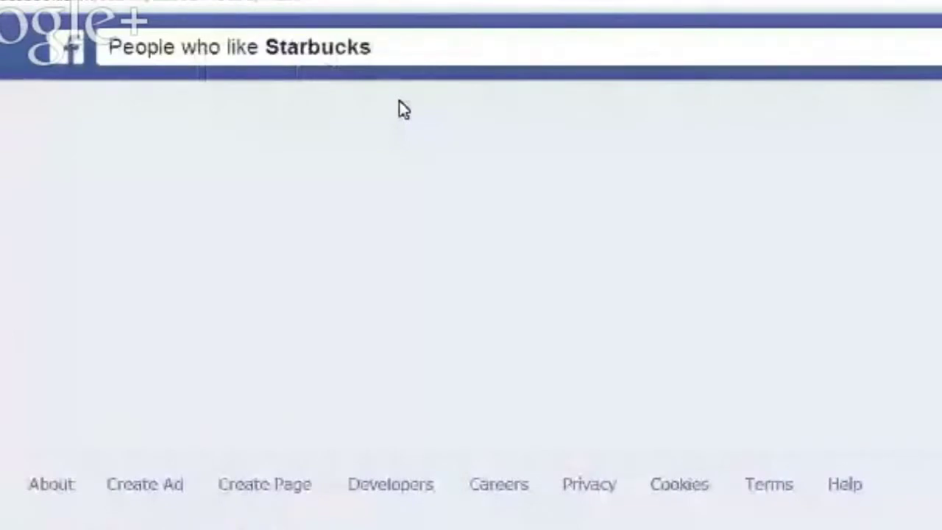
Step: Extend the Starbucks search to people who live near Ventura, California, confirming the Food/Beverages page as the intended Starbucks
{"action": "left_click", "coordinate": [396, 51]}
{"action": "left_click", "coordinate": [395, 52]}
{"action": "type", "text": "who"}
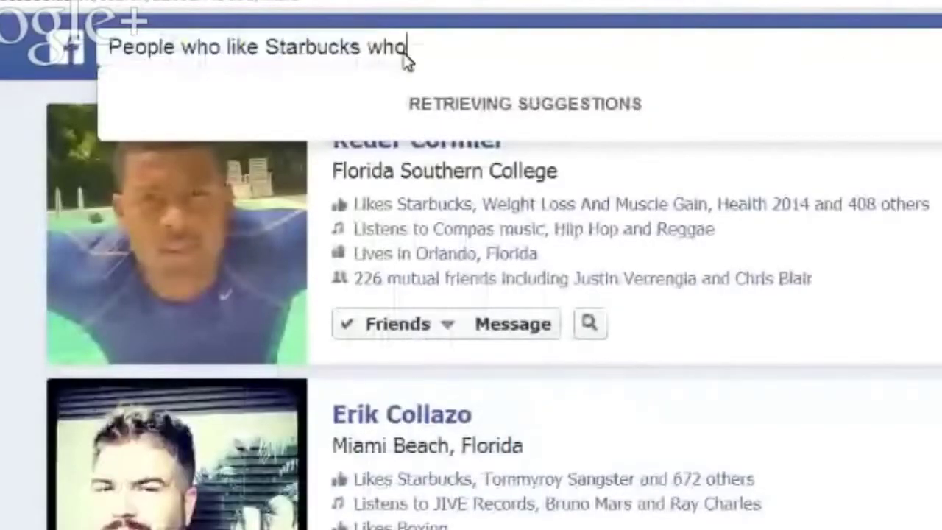
{"action": "type", "text": " live near "}
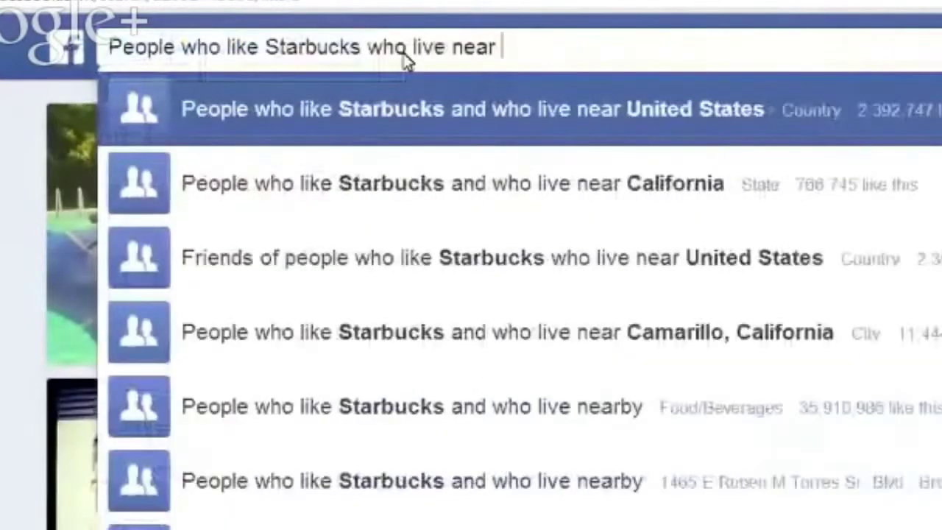
{"action": "type", "text": "ventur"}
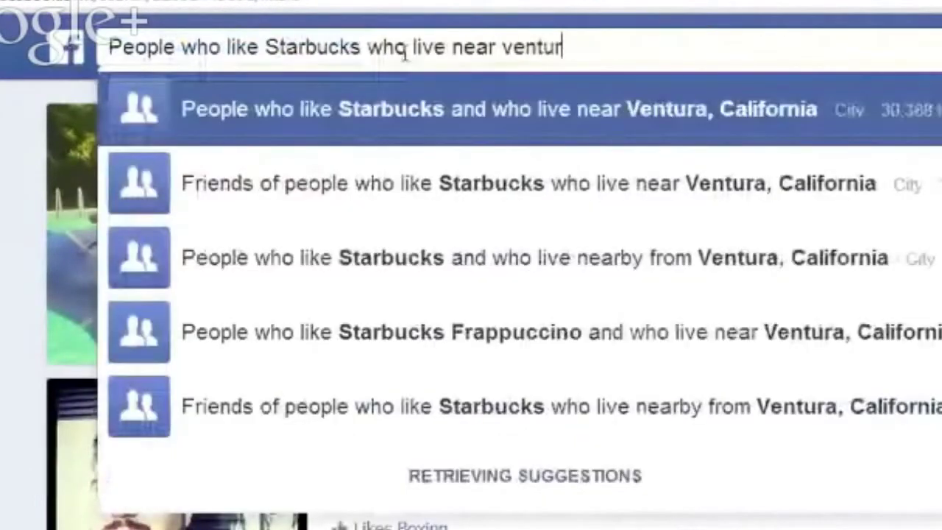
{"action": "key", "text": "Return"}
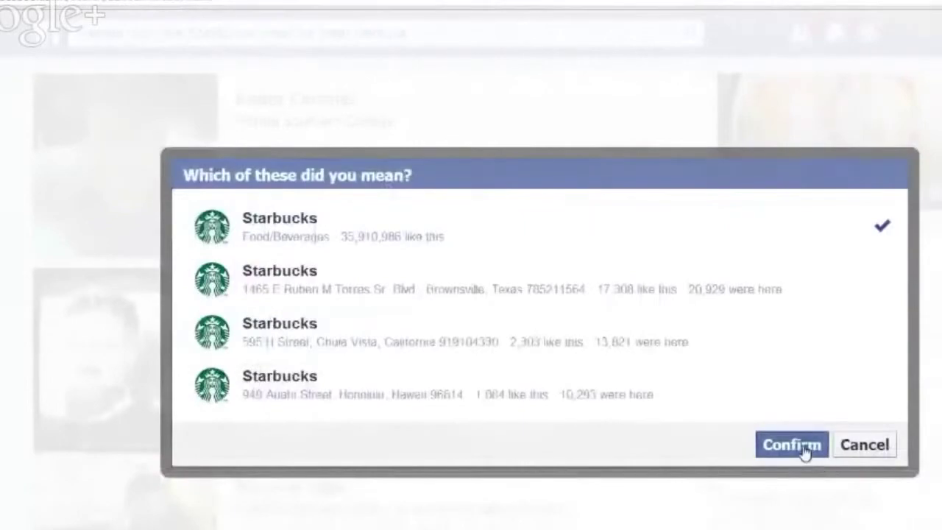
{"action": "left_click", "coordinate": [911, 510]}
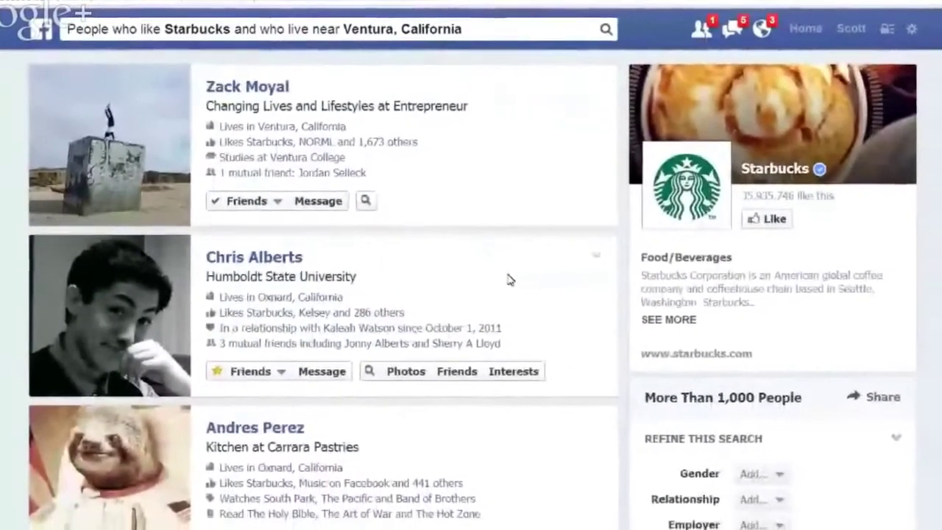
Step: Look through the people who like Starbucks and live near Ventura, California, and review the number of people and refinements
{"action": "scroll", "coordinate": [508, 280], "scroll_direction": "down", "scroll_amount": 3}
{"action": "scroll", "coordinate": [507, 280], "scroll_direction": "down", "scroll_amount": 3}
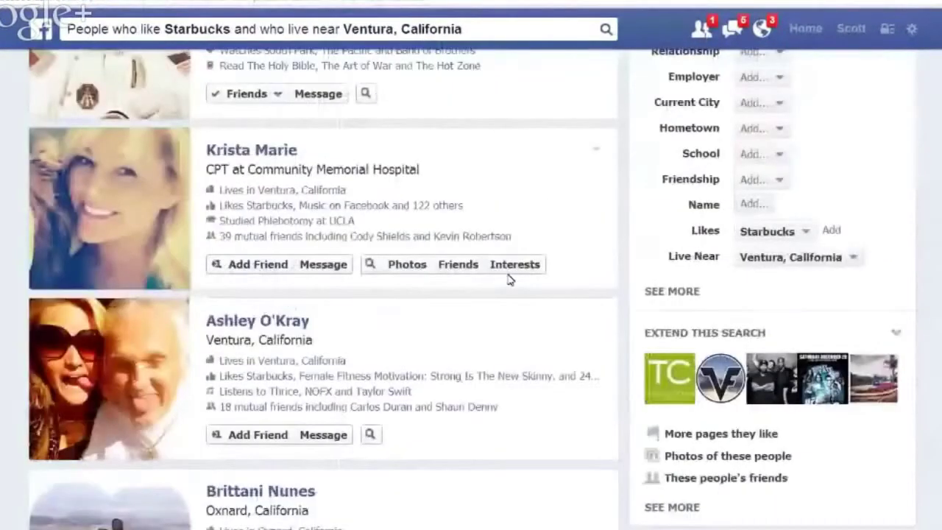
{"action": "scroll", "coordinate": [508, 280], "scroll_direction": "down", "scroll_amount": 1}
{"action": "scroll", "coordinate": [508, 280], "scroll_direction": "up", "scroll_amount": 4}
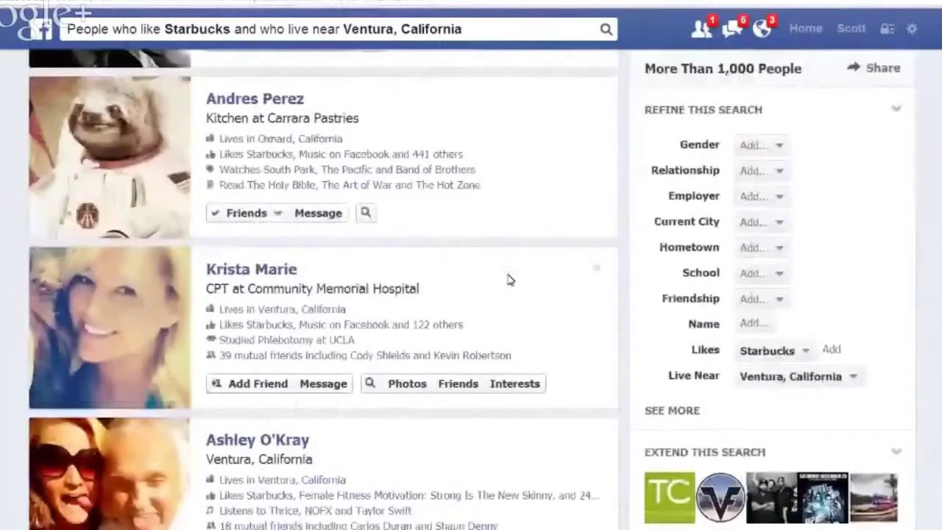
{"action": "left_click_drag", "start_coordinate": [803, 147], "coordinate": [666, 168]}
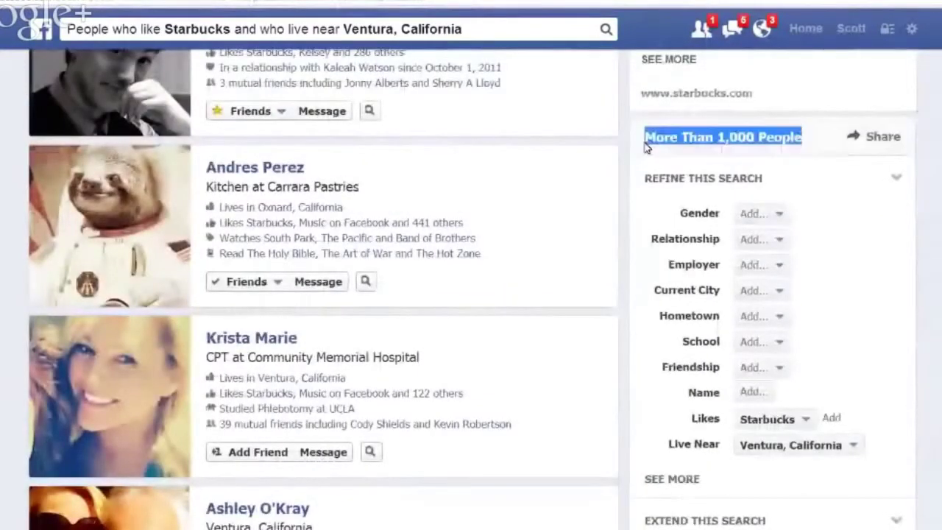
{"action": "scroll", "coordinate": [611, 213], "scroll_direction": "down", "scroll_amount": 8}
{"action": "scroll", "coordinate": [610, 213], "scroll_direction": "down", "scroll_amount": 15}
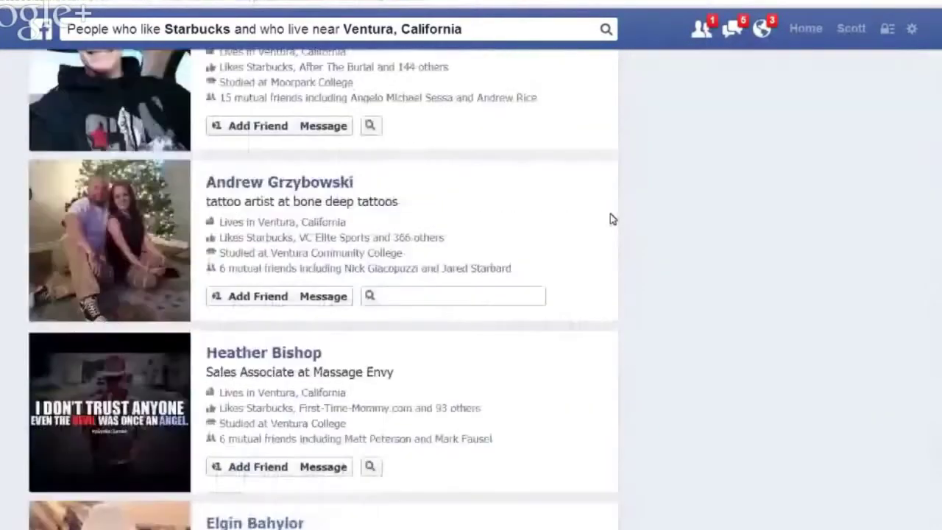
{"action": "scroll", "coordinate": [610, 213], "scroll_direction": "down", "scroll_amount": 14}
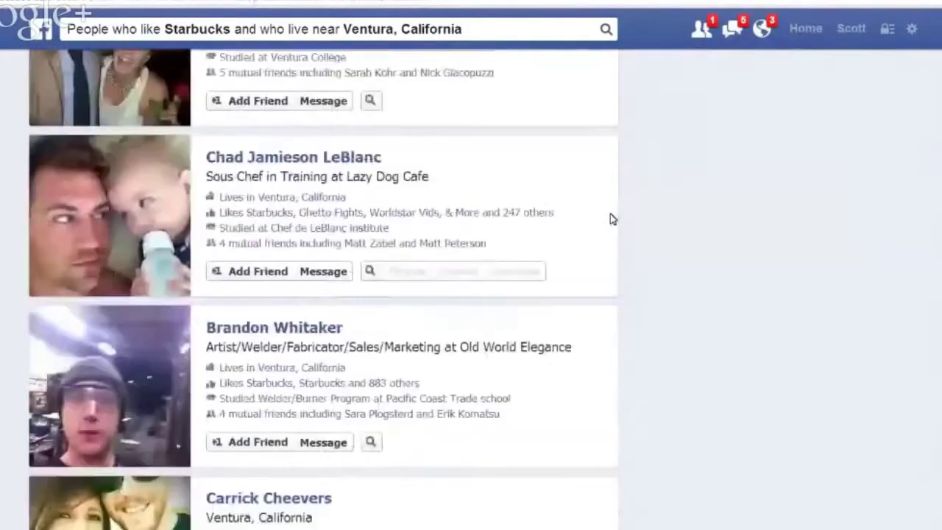
{"action": "scroll", "coordinate": [611, 213], "scroll_direction": "down", "scroll_amount": 1}
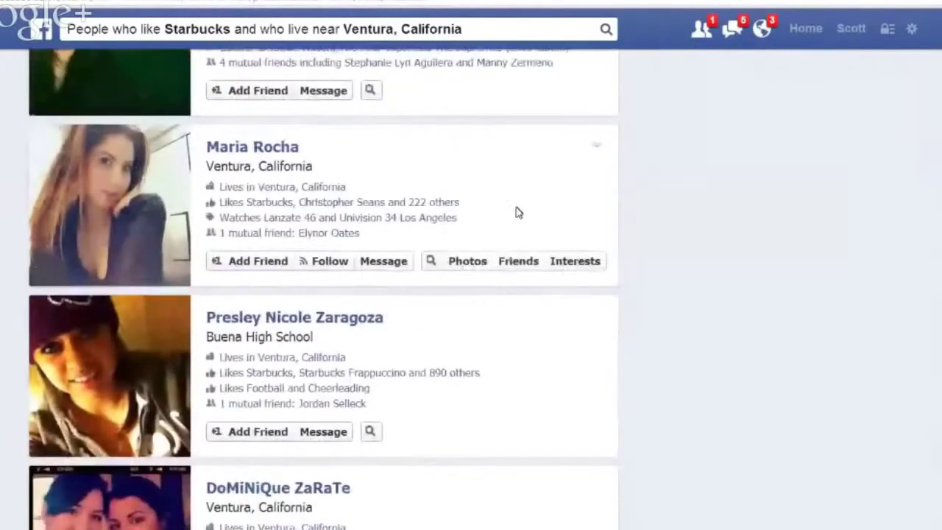
{"action": "scroll", "coordinate": [420, 368], "scroll_direction": "down", "scroll_amount": 3}
{"action": "scroll", "coordinate": [339, 302], "scroll_direction": "down", "scroll_amount": 2}
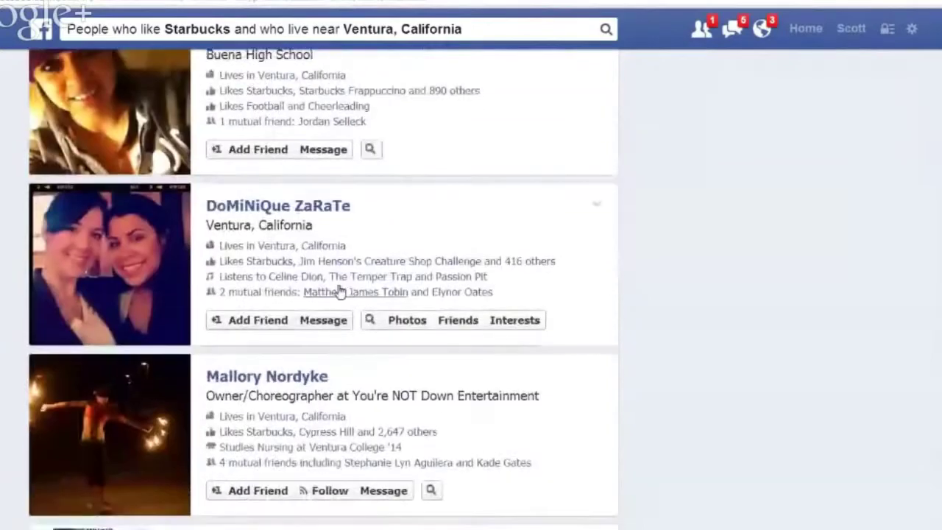
Step: Show the FB LeadJacker panel beside the results for people who like Starbucks and live near Ventura, California
{"action": "scroll", "coordinate": [337, 278], "scroll_direction": "down", "scroll_amount": 3}
{"action": "scroll", "coordinate": [402, 323], "scroll_direction": "down", "scroll_amount": 3}
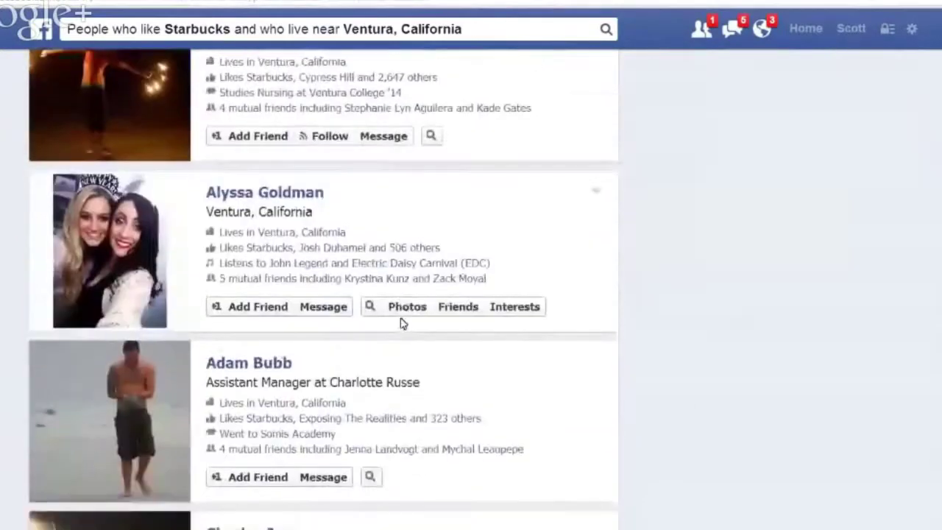
{"action": "scroll", "coordinate": [402, 323], "scroll_direction": "up", "scroll_amount": 11}
{"action": "scroll", "coordinate": [402, 323], "scroll_direction": "up", "scroll_amount": 10}
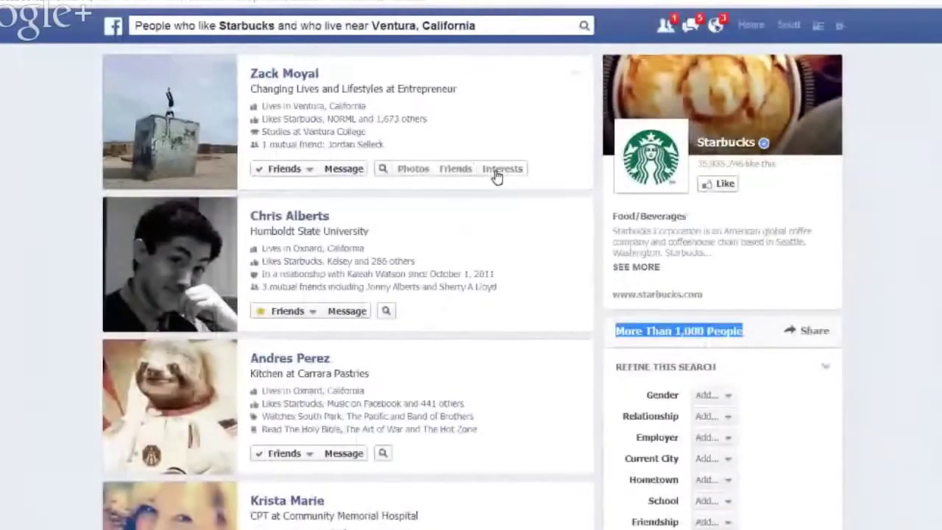
{"action": "left_click", "coordinate": [918, 98]}
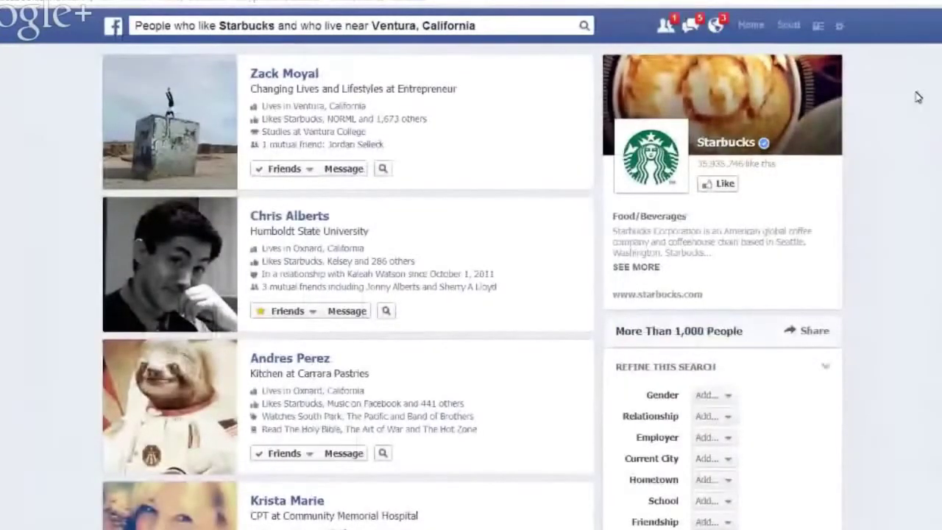
{"action": "left_click", "coordinate": [840, 28]}
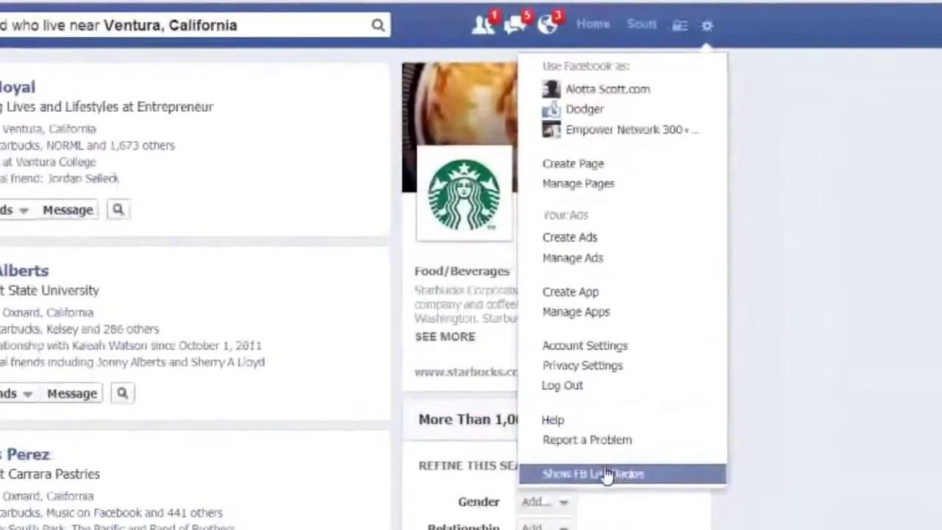
{"action": "left_click", "coordinate": [594, 483]}
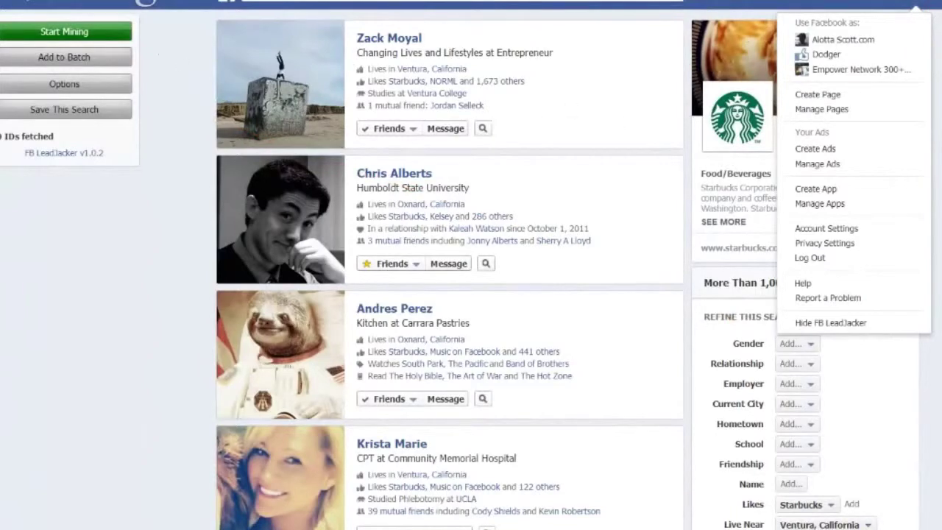
{"action": "left_click", "coordinate": [744, 228]}
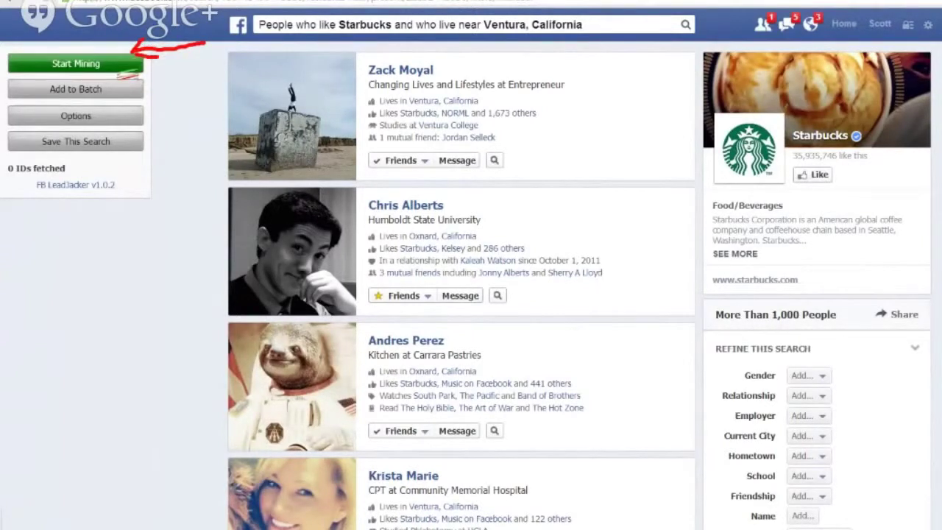
Step: Set the FB LeadJacker options to collect names and FB emails, with a wait time of 0.3 sec
{"action": "left_click", "coordinate": [77, 116]}
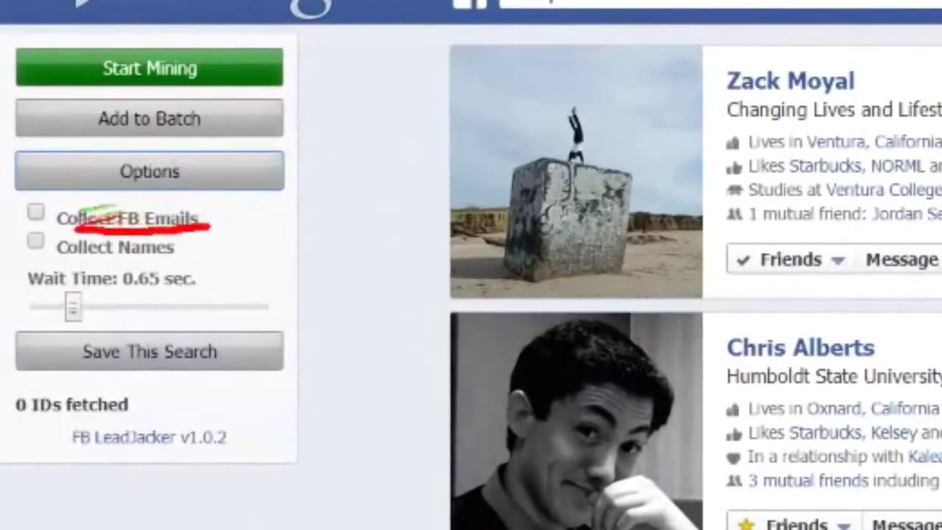
{"action": "left_click_drag", "start_coordinate": [193, 262], "coordinate": [50, 263]}
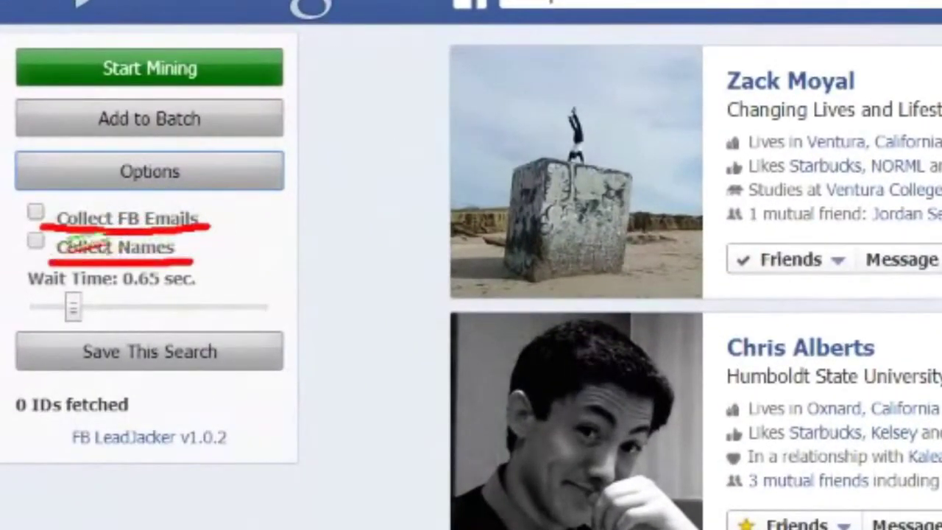
{"action": "key", "text": "Escape"}
{"action": "left_click", "coordinate": [35, 240]}
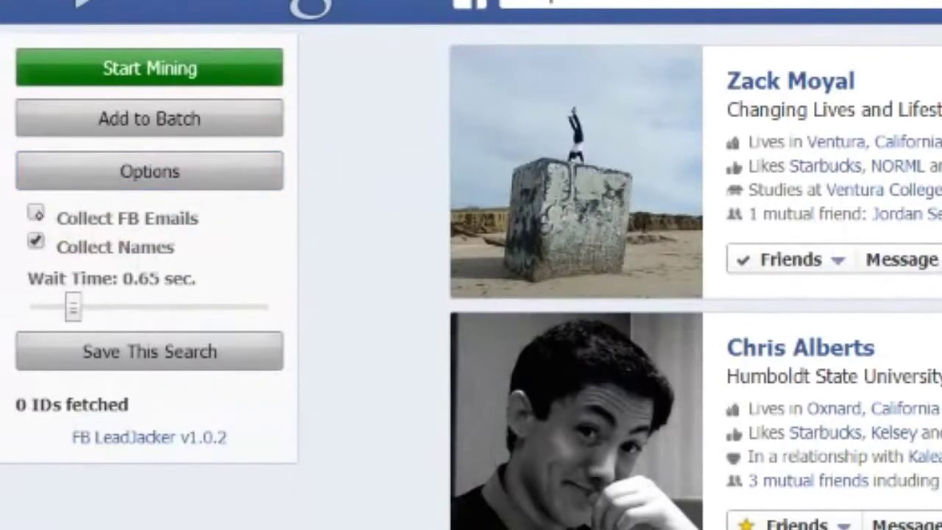
{"action": "left_click", "coordinate": [37, 213]}
{"action": "left_click_drag", "start_coordinate": [72, 302], "coordinate": [34, 304]}
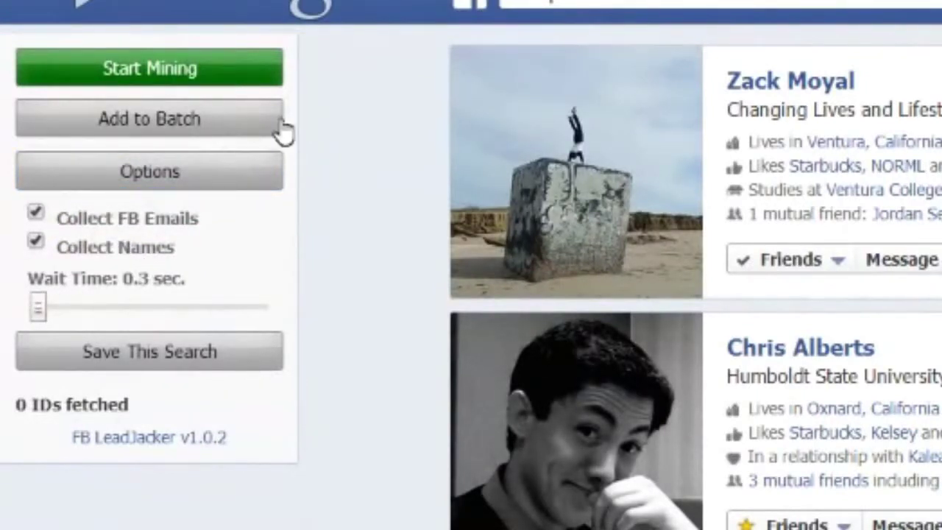
Step: Mine the IDs of the people in the Starbucks search results for a while, and stop the mining
{"action": "mouse_move", "coordinate": [247, 35]}
{"action": "left_mouse_down"}
{"action": "mouse_move", "coordinate": [211, 28]}
{"action": "mouse_move", "coordinate": [6, 64]}
{"action": "mouse_move", "coordinate": [326, 63]}
{"action": "left_mouse_up"}
{"action": "left_click", "coordinate": [215, 78]}
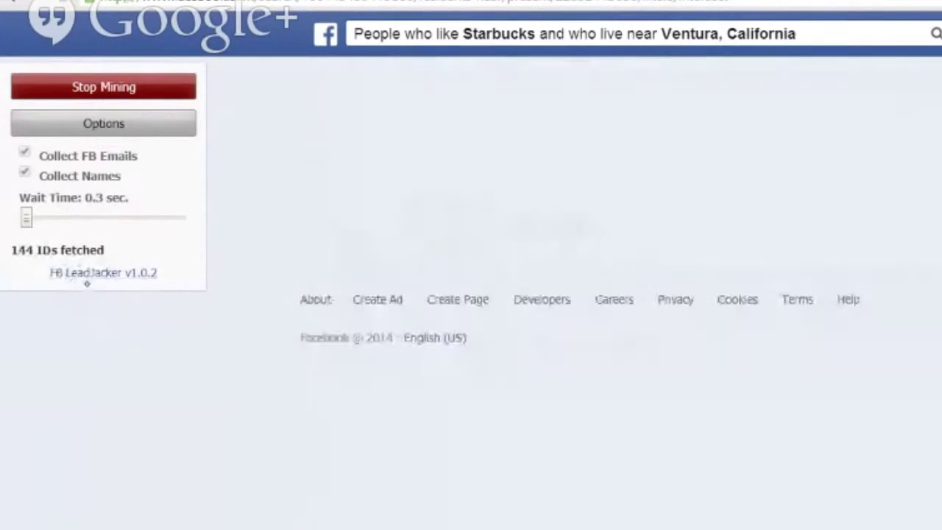
{"action": "left_click", "coordinate": [112, 87]}
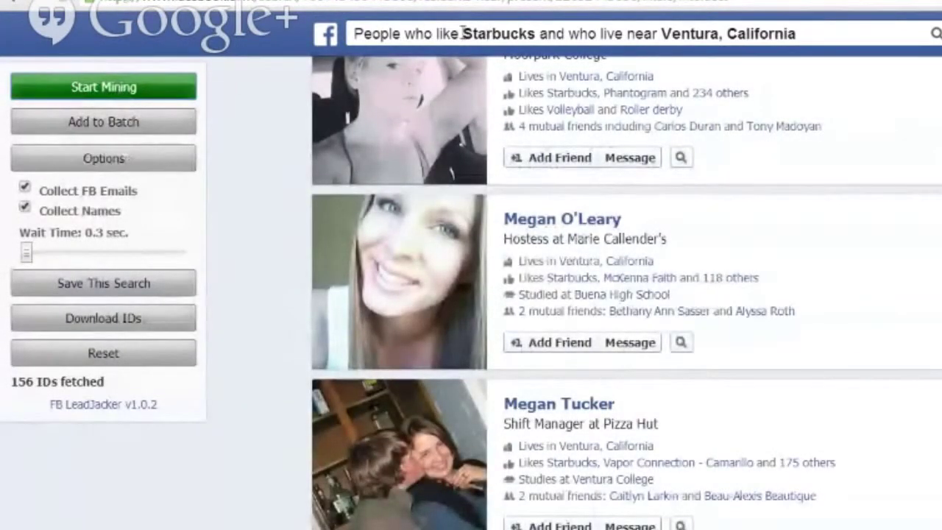
Step: Download the fetched IDs and open the downloaded user-ids text file in Notepad
{"action": "left_click_drag", "start_coordinate": [351, 33], "coordinate": [802, 39]}
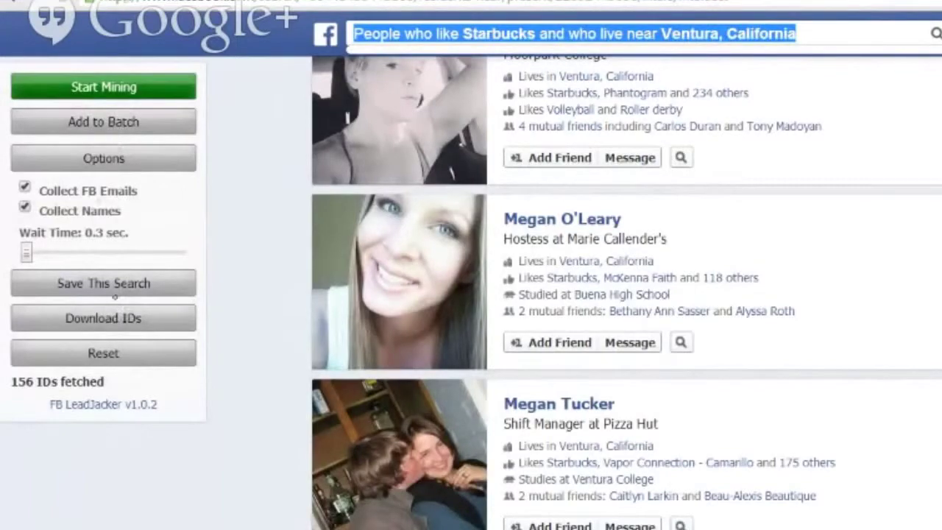
{"action": "left_click", "coordinate": [108, 309]}
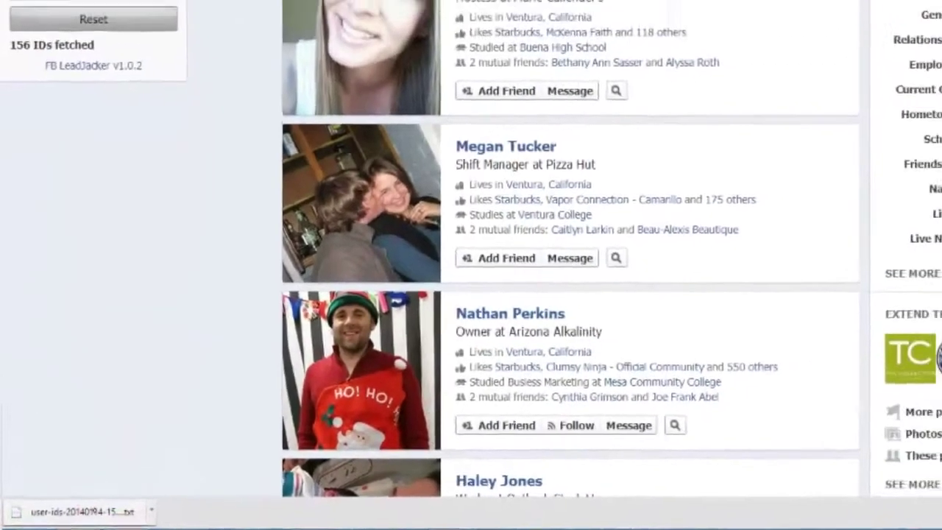
{"action": "left_click", "coordinate": [81, 478]}
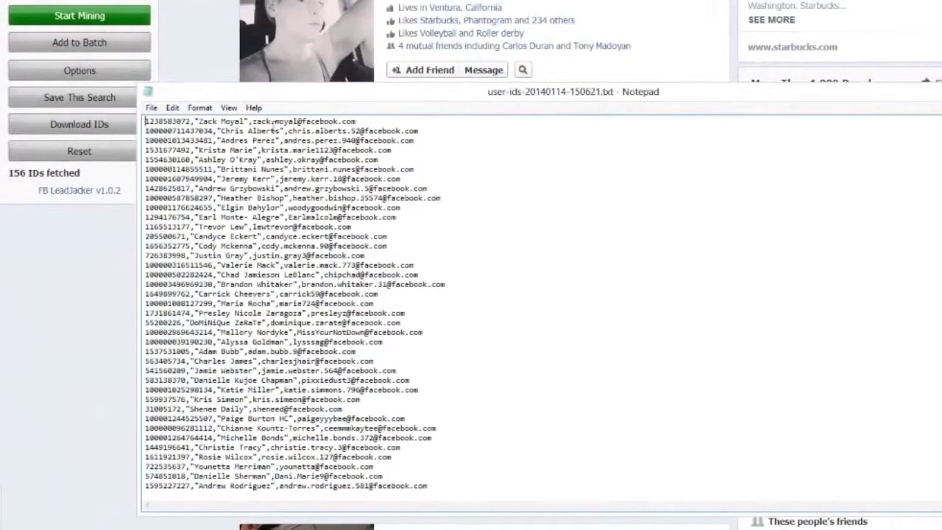
Step: Set the text file's display font size to 22
{"action": "left_click", "coordinate": [229, 107]}
{"action": "left_click", "coordinate": [200, 108]}
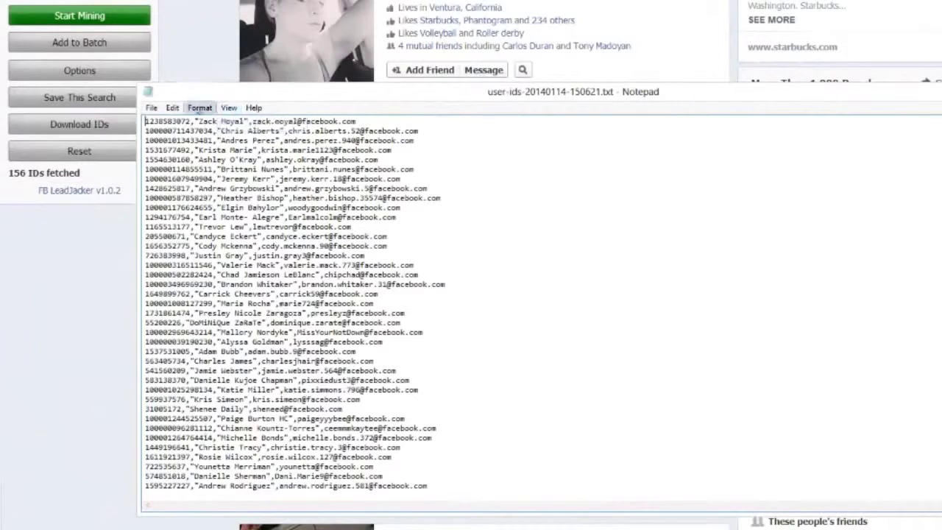
{"action": "left_click", "coordinate": [199, 108]}
{"action": "left_click", "coordinate": [208, 137]}
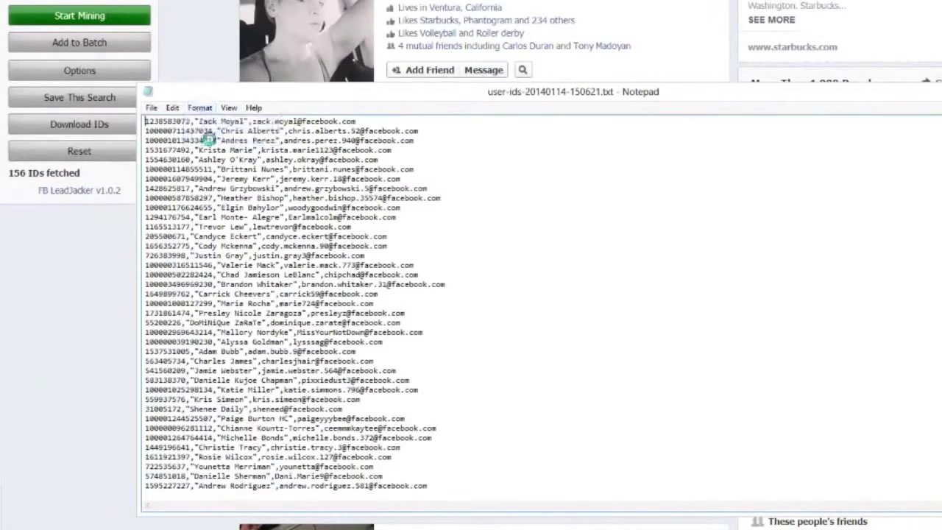
{"action": "double_click", "coordinate": [412, 226]}
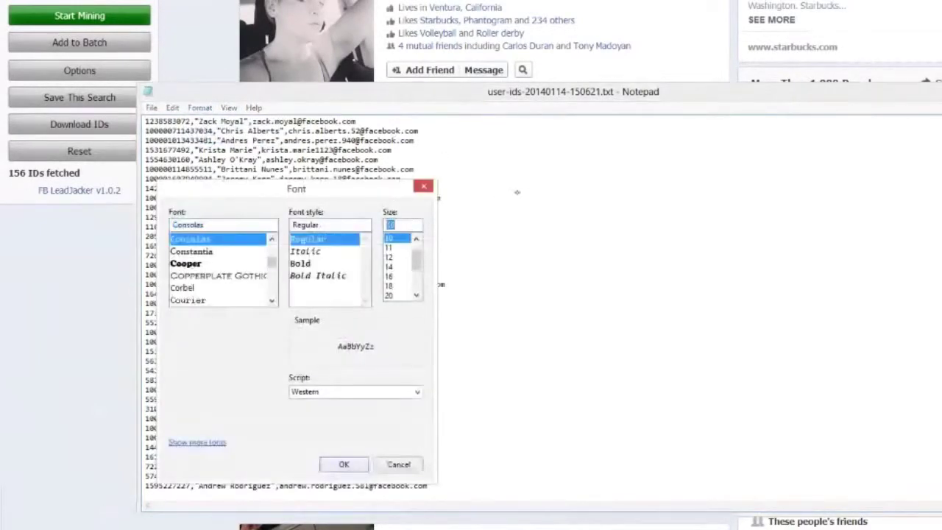
{"action": "type", "text": "22"}
{"action": "key", "text": "Return"}
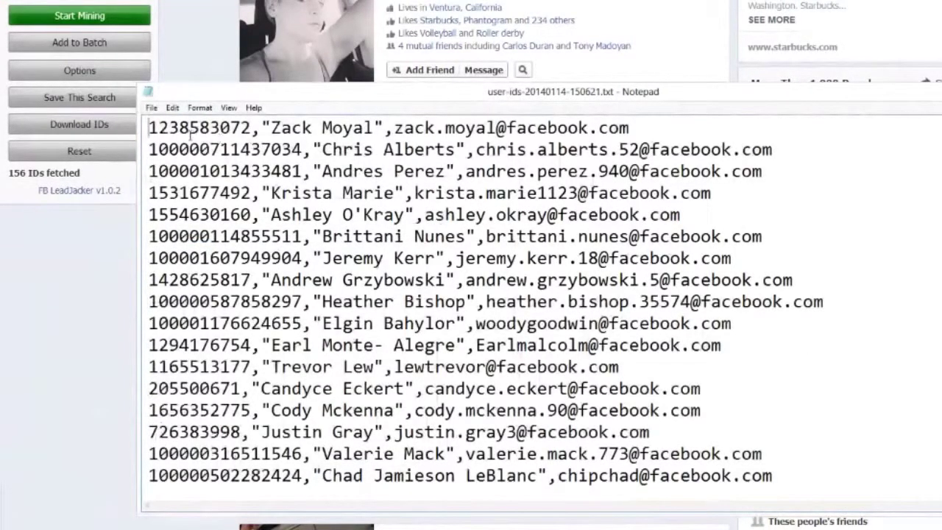
Step: Review the user IDs, names and Facebook emails in the downloaded list, and close the file
{"action": "left_click_drag", "start_coordinate": [174, 133], "coordinate": [259, 132]}
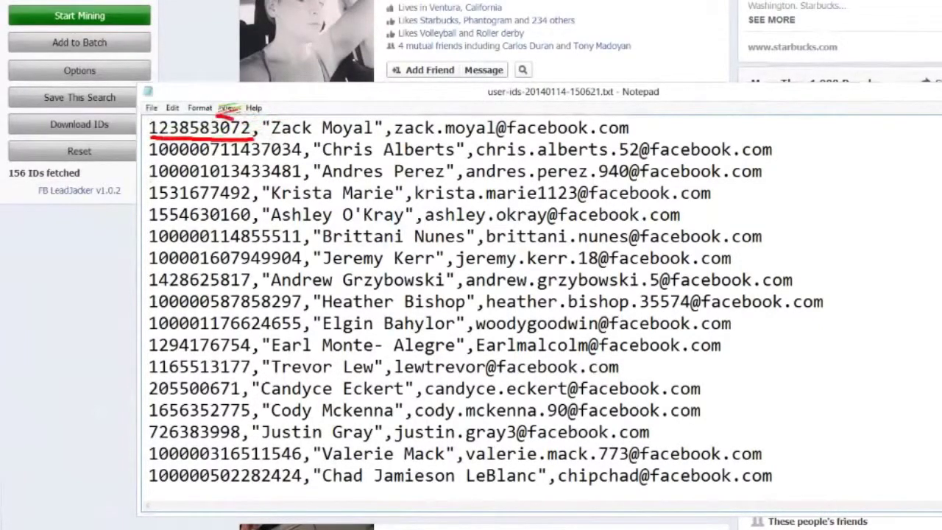
{"action": "mouse_move", "coordinate": [243, 112]}
{"action": "left_mouse_down"}
{"action": "mouse_move", "coordinate": [140, 124]}
{"action": "mouse_move", "coordinate": [283, 136]}
{"action": "mouse_move", "coordinate": [250, 108]}
{"action": "mouse_move", "coordinate": [221, 110]}
{"action": "left_mouse_up"}
{"action": "left_click_drag", "start_coordinate": [272, 136], "coordinate": [630, 136]}
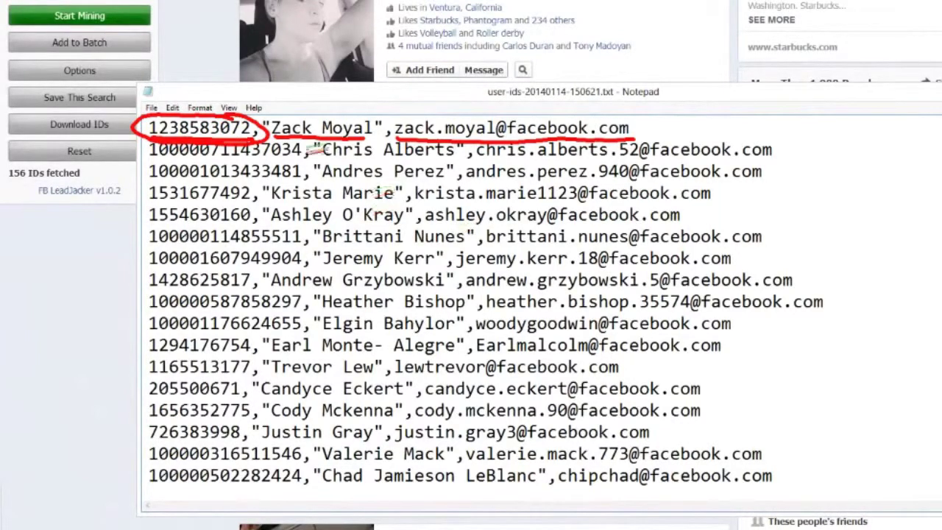
{"action": "key", "text": "Escape"}
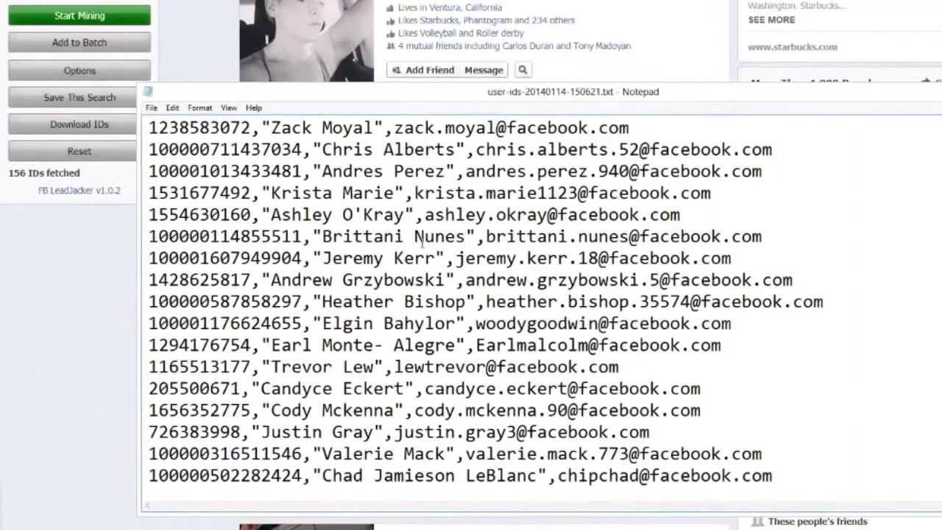
{"action": "scroll", "coordinate": [434, 303], "scroll_direction": "down", "scroll_amount": 15}
{"action": "scroll", "coordinate": [434, 304], "scroll_direction": "up", "scroll_amount": 20}
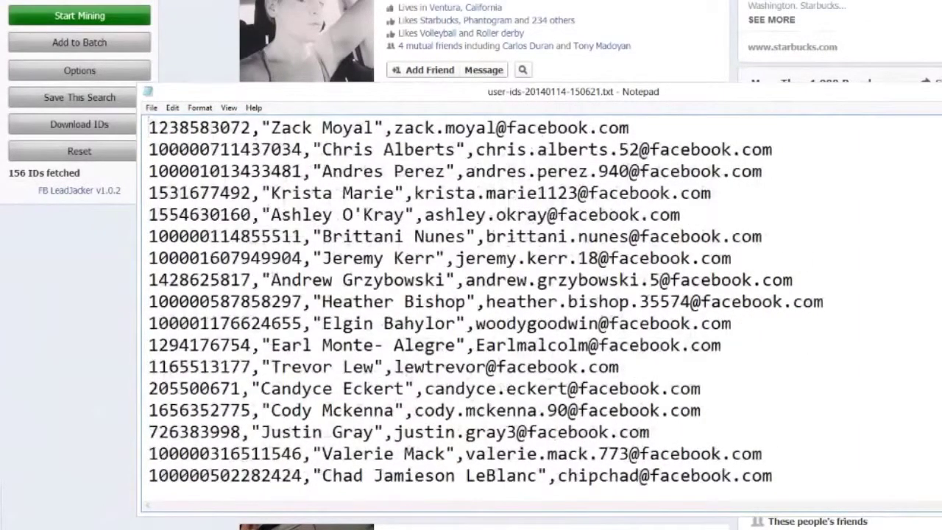
{"action": "key", "text": "alt+F4"}
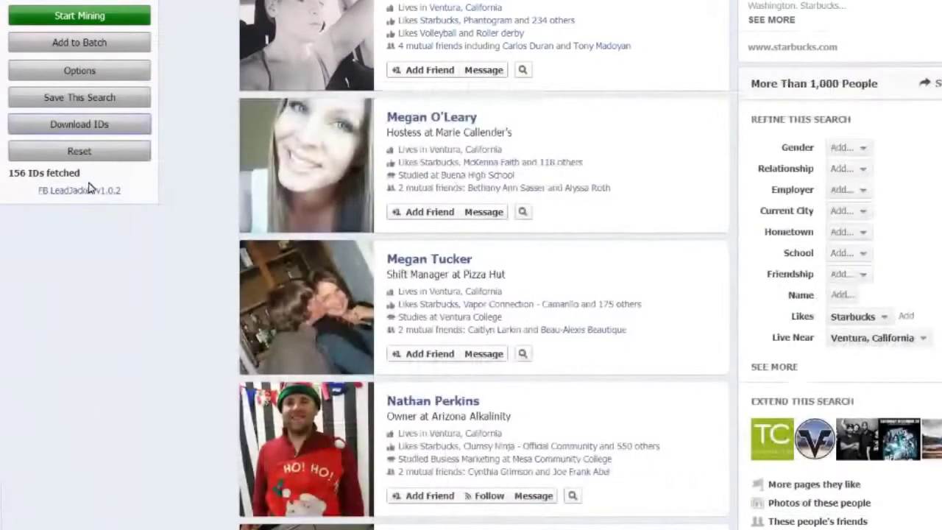
{"action": "left_click_drag", "start_coordinate": [81, 174], "coordinate": [2, 162]}
{"action": "left_click", "coordinate": [173, 261]}
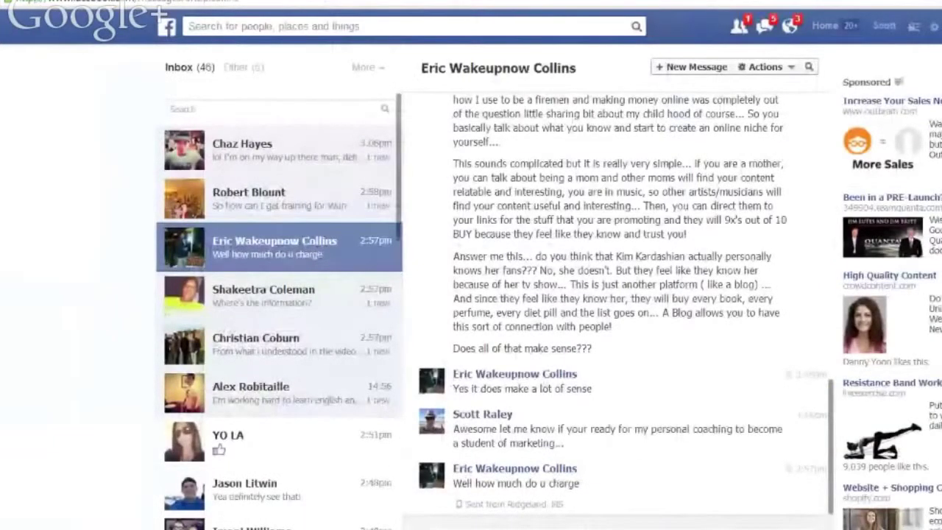
Step: Switch to File Explorer and look through the images in the results folder
{"action": "left_click", "coordinate": [152, 528]}
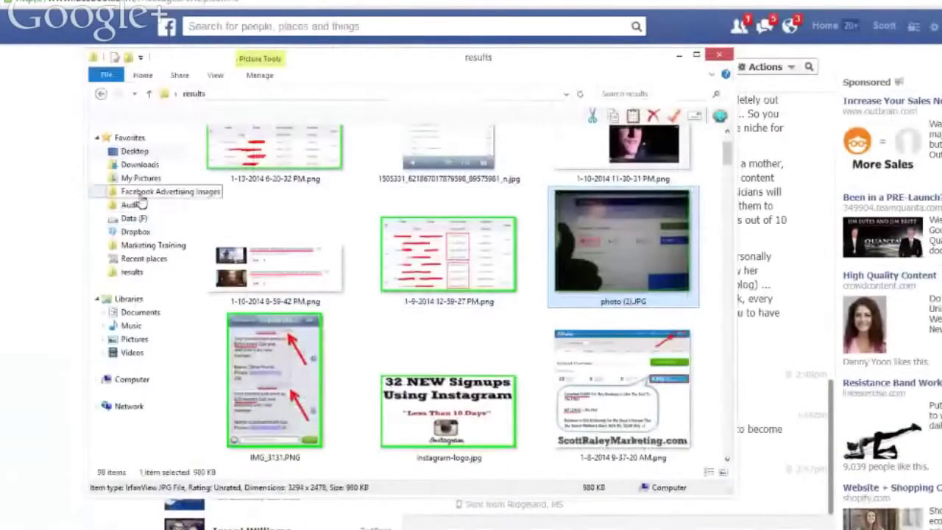
{"action": "left_click", "coordinate": [132, 272]}
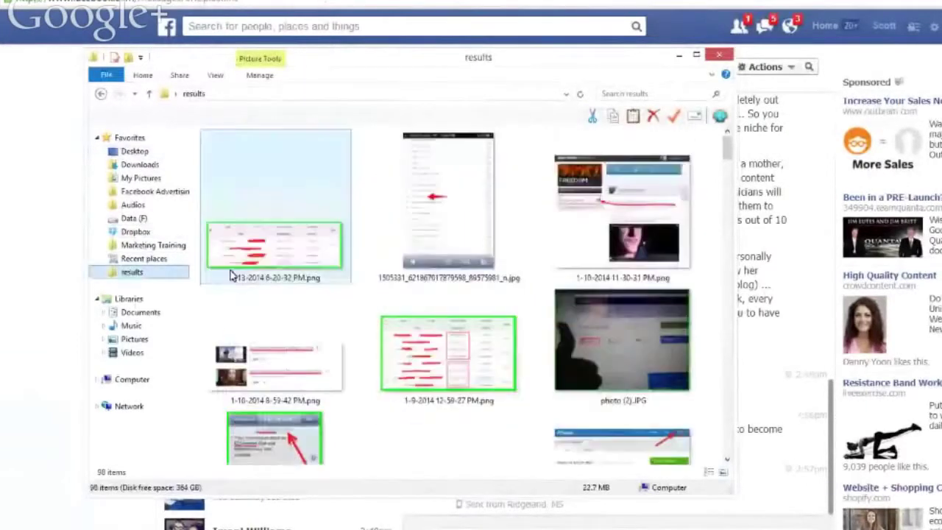
{"action": "scroll", "coordinate": [447, 308], "scroll_direction": "down", "scroll_amount": 3}
{"action": "scroll", "coordinate": [447, 309], "scroll_direction": "down", "scroll_amount": 5}
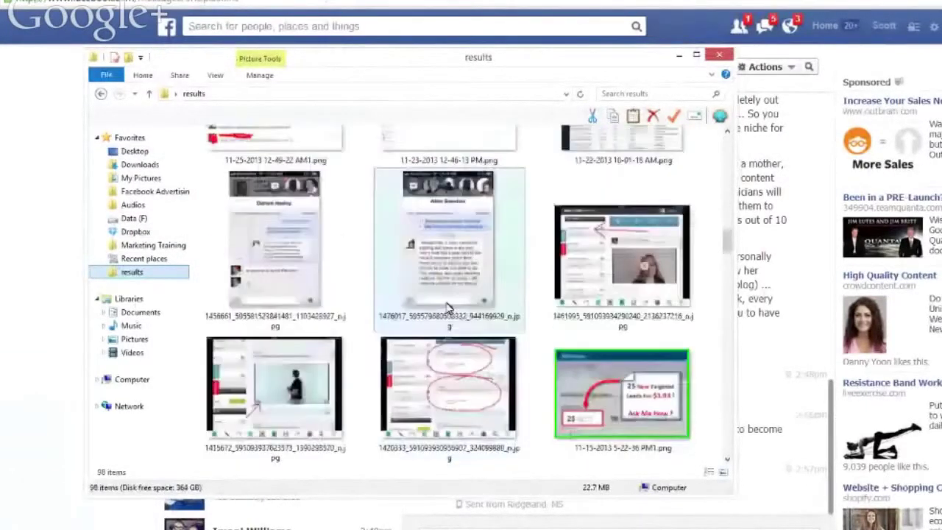
{"action": "left_click", "coordinate": [180, 194]}
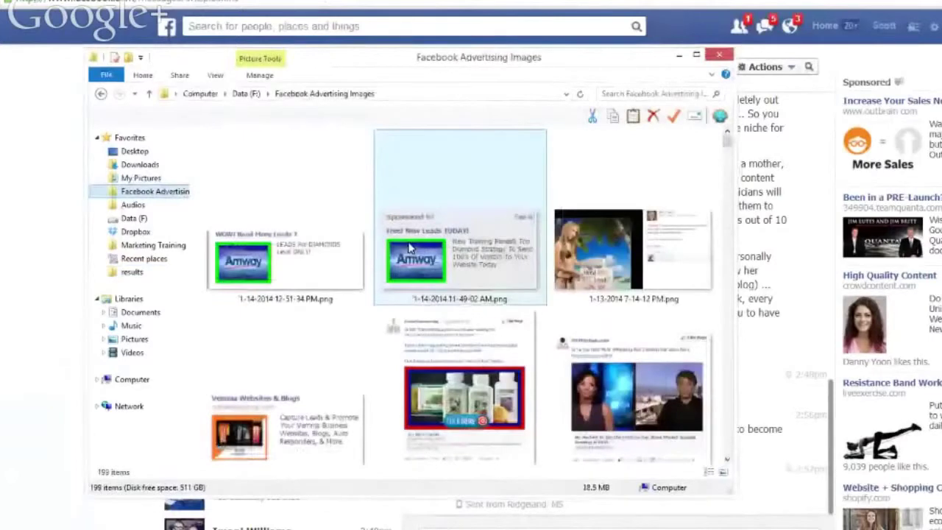
{"action": "double_click", "coordinate": [445, 267]}
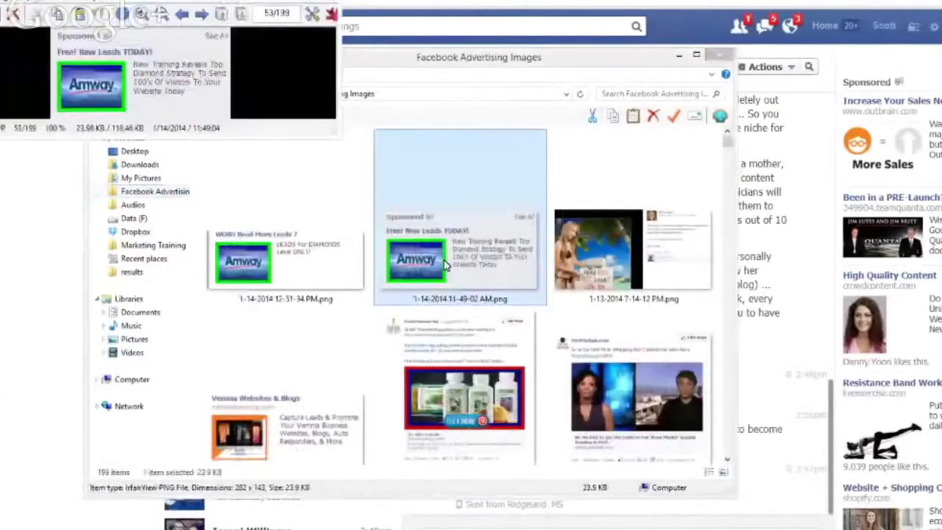
{"action": "left_click_drag", "start_coordinate": [142, 1], "coordinate": [421, 195]}
{"action": "scroll", "coordinate": [421, 194], "scroll_direction": "up", "scroll_amount": 4}
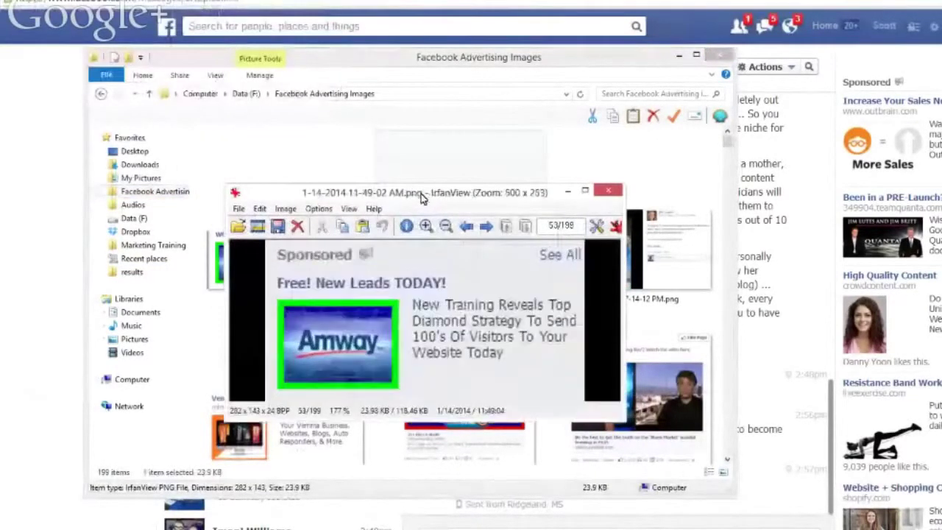
{"action": "left_click_drag", "start_coordinate": [517, 194], "coordinate": [419, 64]}
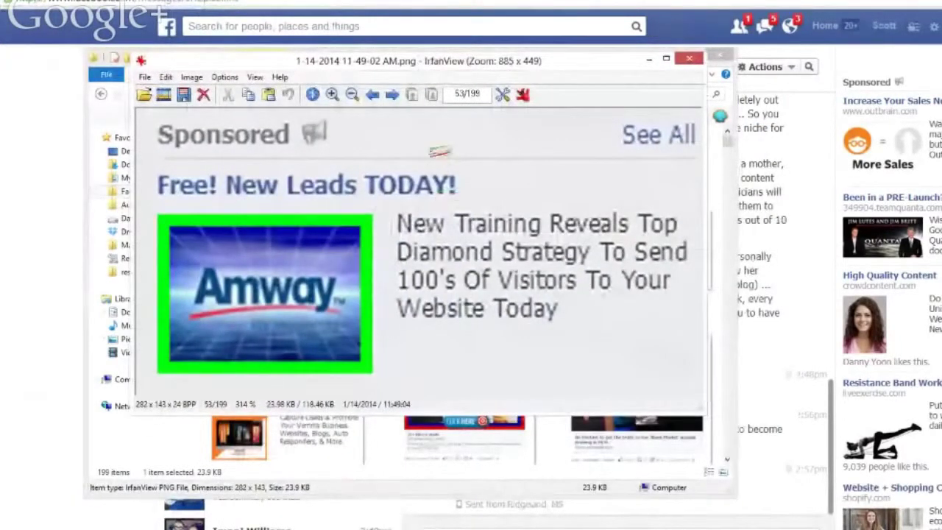
Step: Circle the Amway ad, underline its headline, "New Training Reveals" and "Diamond Strategy", and clear the marks
{"action": "mouse_move", "coordinate": [438, 156]}
{"action": "left_mouse_down"}
{"action": "mouse_move", "coordinate": [221, 145]}
{"action": "mouse_move", "coordinate": [107, 224]}
{"action": "mouse_move", "coordinate": [302, 413]}
{"action": "mouse_move", "coordinate": [622, 379]}
{"action": "mouse_move", "coordinate": [651, 184]}
{"action": "mouse_move", "coordinate": [398, 151]}
{"action": "mouse_move", "coordinate": [335, 156]}
{"action": "left_mouse_up"}
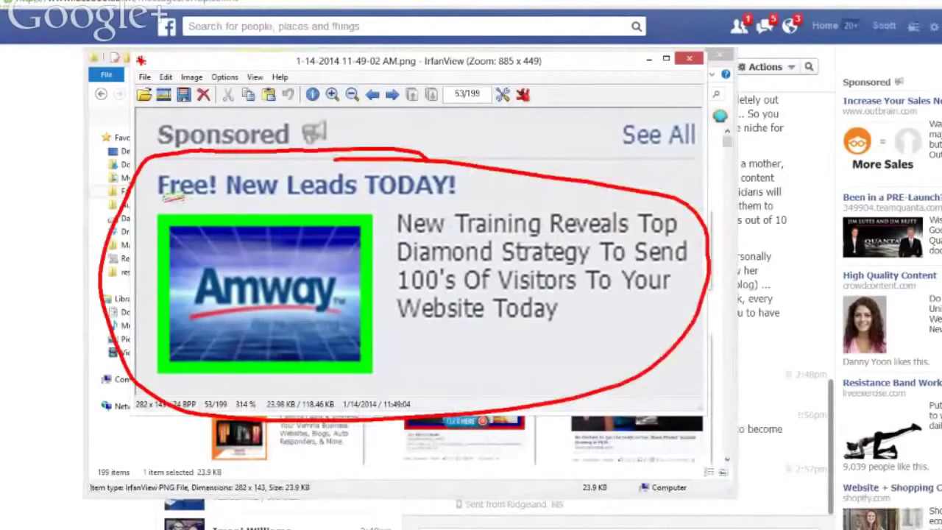
{"action": "mouse_move", "coordinate": [159, 206]}
{"action": "left_mouse_down"}
{"action": "mouse_move", "coordinate": [274, 199]}
{"action": "mouse_move", "coordinate": [445, 208]}
{"action": "left_mouse_up"}
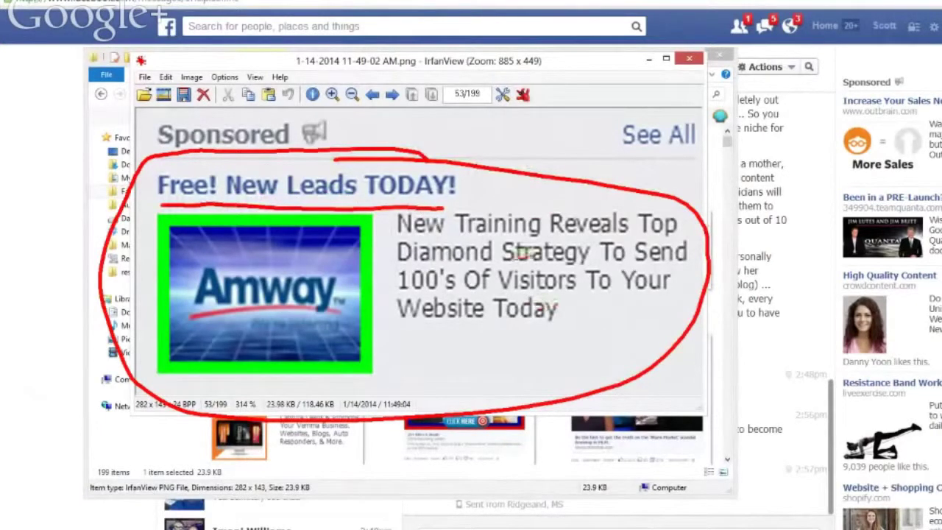
{"action": "left_click_drag", "start_coordinate": [395, 235], "coordinate": [614, 234]}
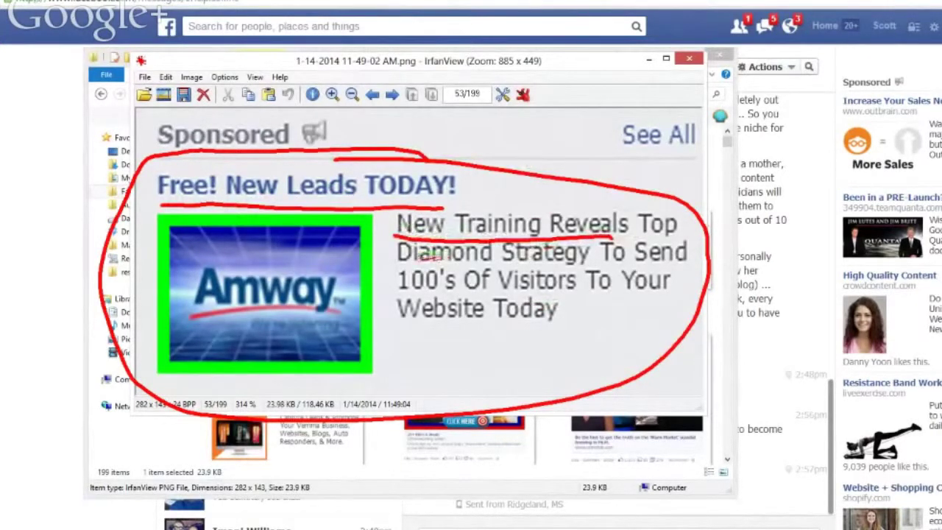
{"action": "left_click_drag", "start_coordinate": [419, 259], "coordinate": [578, 266]}
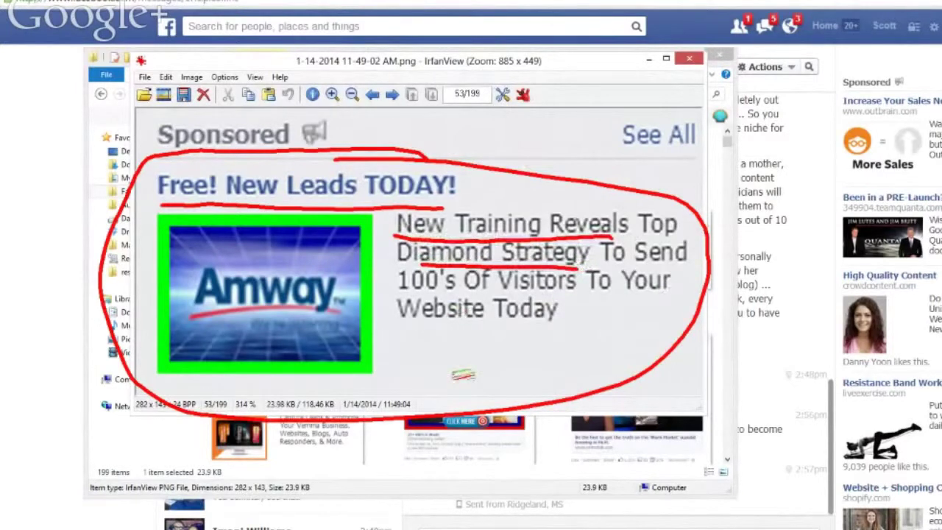
{"action": "key", "text": "Escape"}
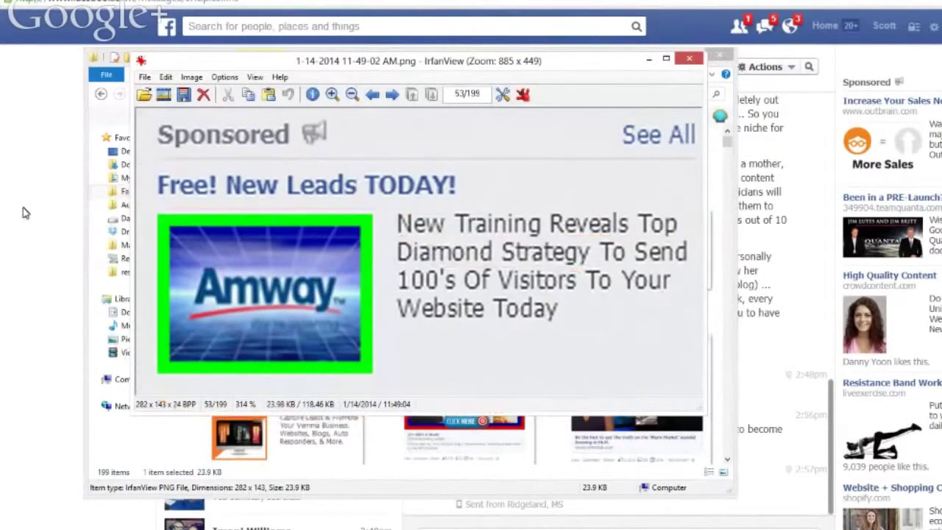
{"action": "key", "text": "Escape"}
Step: Open facebook.com in a new browser tab
{"action": "key", "text": "ctrl+t"}
{"action": "type", "text": "facebook.com"}
{"action": "key", "text": "Return"}
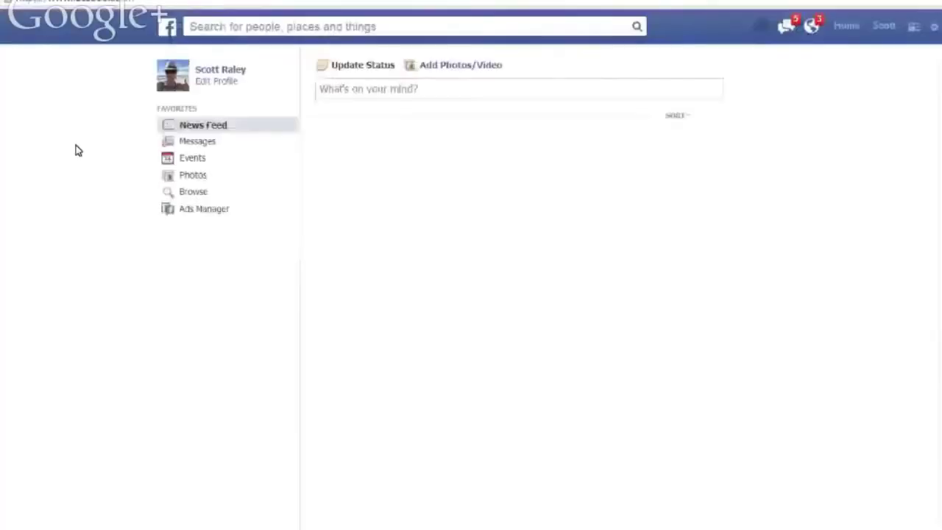
Step: Search Facebook for people who like Amway US
{"action": "left_click", "coordinate": [258, 27]}
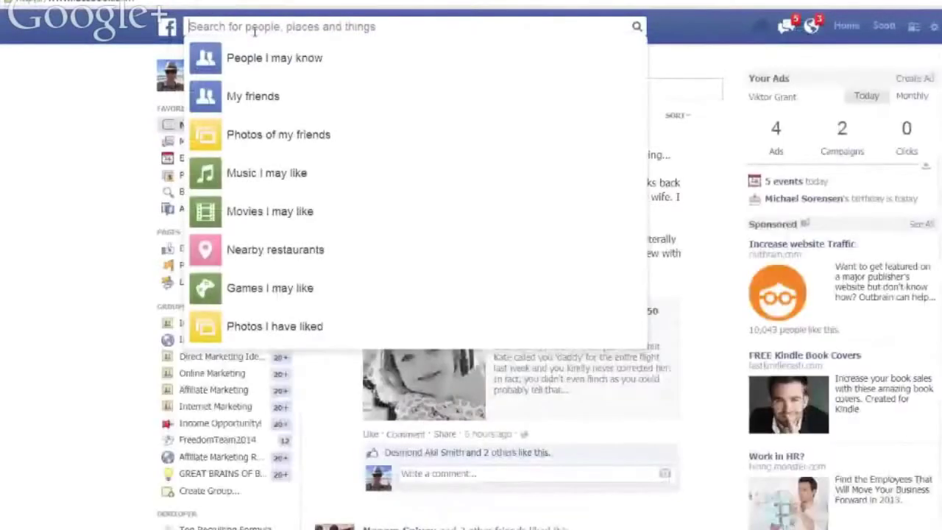
{"action": "type", "text": "pe"}
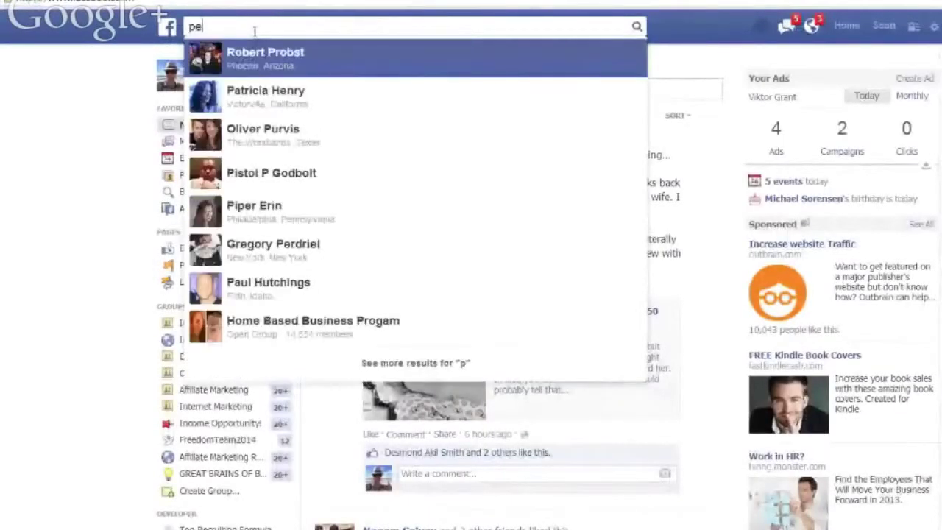
{"action": "type", "text": "ople who like ma"}
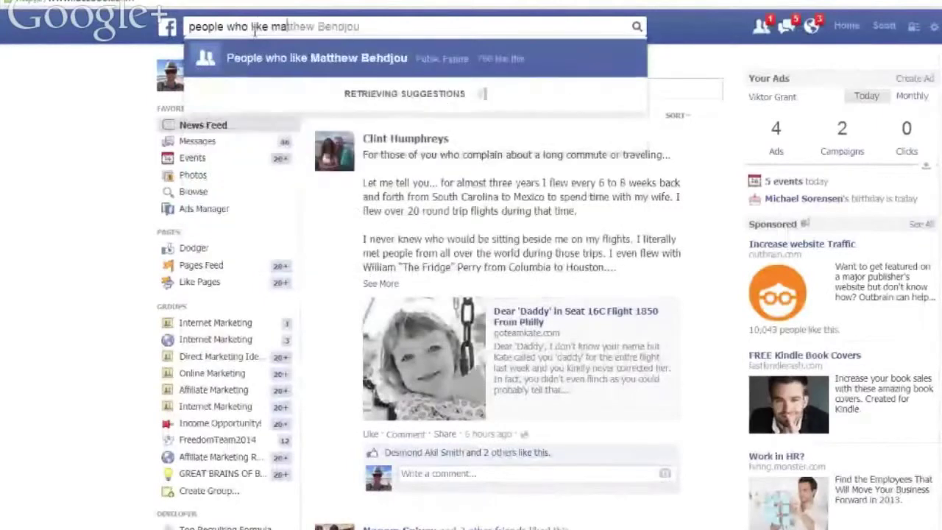
{"action": "key", "text": "BackSpace"}
{"action": "type", "text": "amway"}
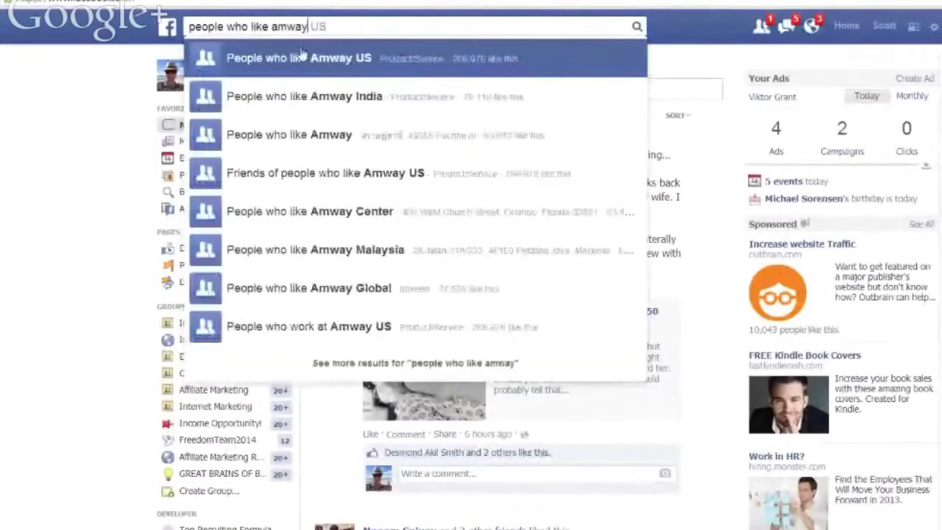
{"action": "key", "text": "Return"}
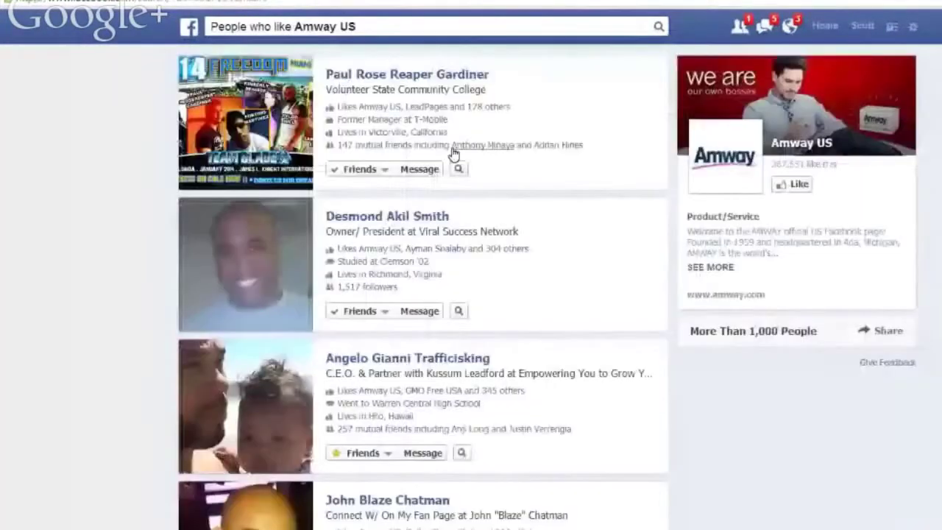
Step: Look over the people who like Amway US, circle the search phrase with the first result, and clear the mark
{"action": "mouse_move", "coordinate": [452, 154]}
{"action": "scroll", "coordinate": [452, 154], "scroll_direction": "down", "scroll_amount": 1}
{"action": "key", "text": "ctrl+plus"}
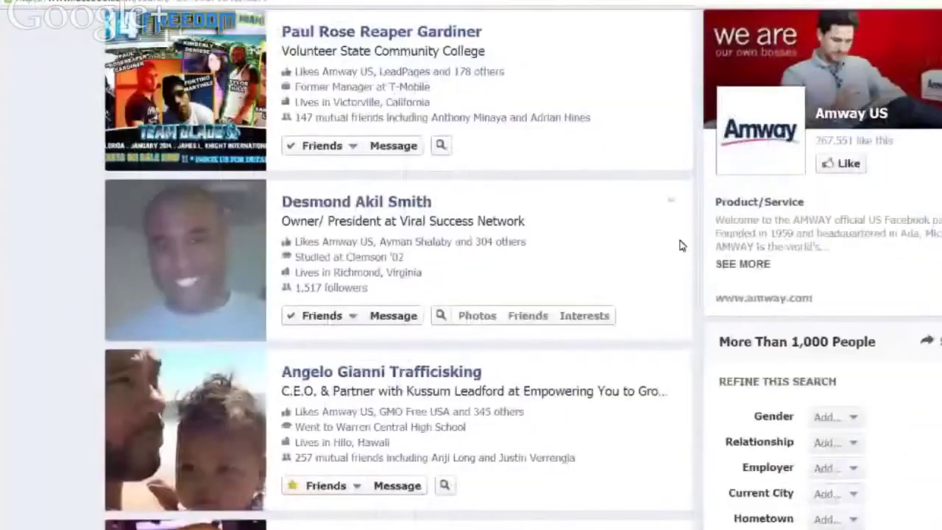
{"action": "scroll", "coordinate": [543, 128], "scroll_direction": "up", "scroll_amount": 1}
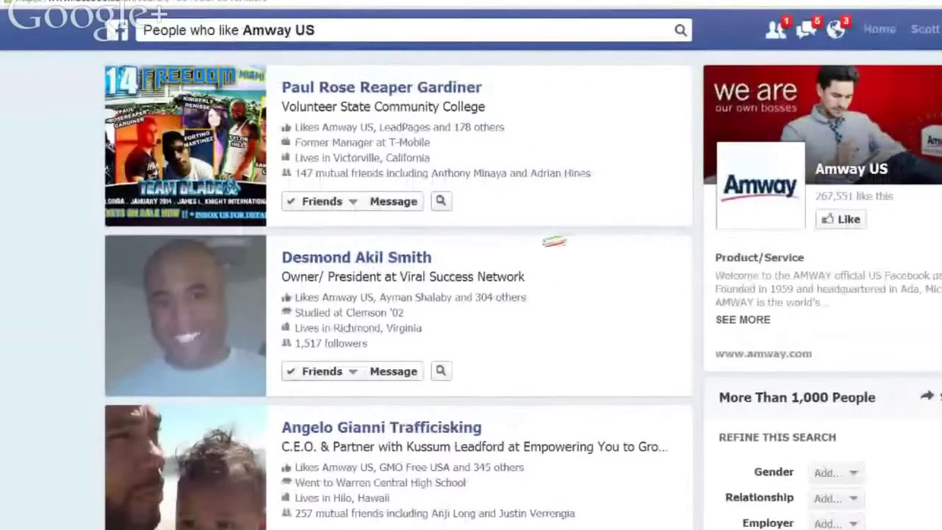
{"action": "mouse_move", "coordinate": [408, 36]}
{"action": "left_mouse_down"}
{"action": "mouse_move", "coordinate": [199, 10]}
{"action": "mouse_move", "coordinate": [534, 176]}
{"action": "mouse_move", "coordinate": [324, 68]}
{"action": "left_mouse_up"}
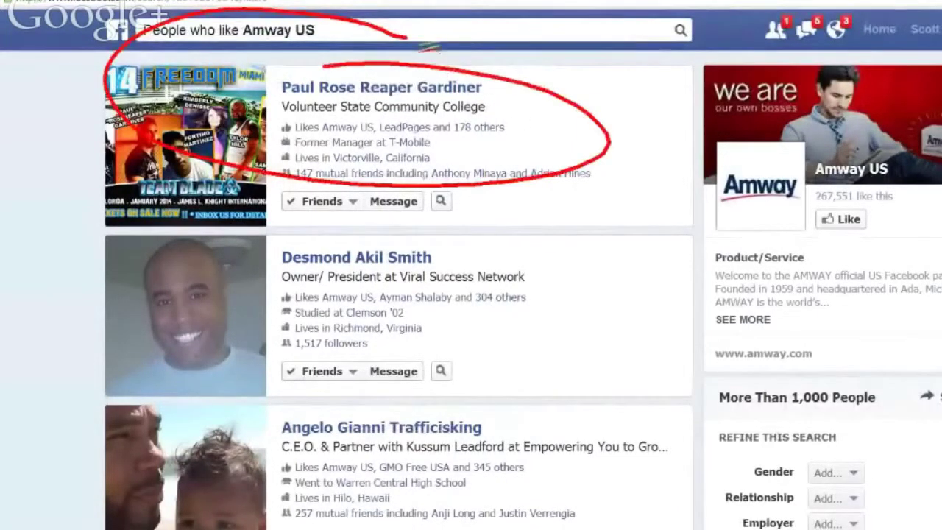
{"action": "key", "text": "Escape"}
Step: Change the Facebook search to "Amway US employees" and run it
{"action": "left_click", "coordinate": [244, 30]}
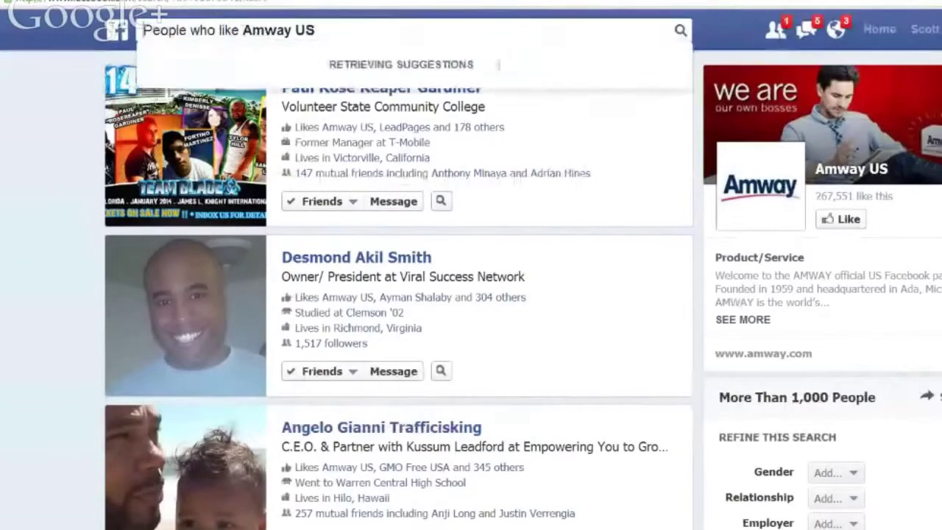
{"action": "key", "text": "shift+Home"}
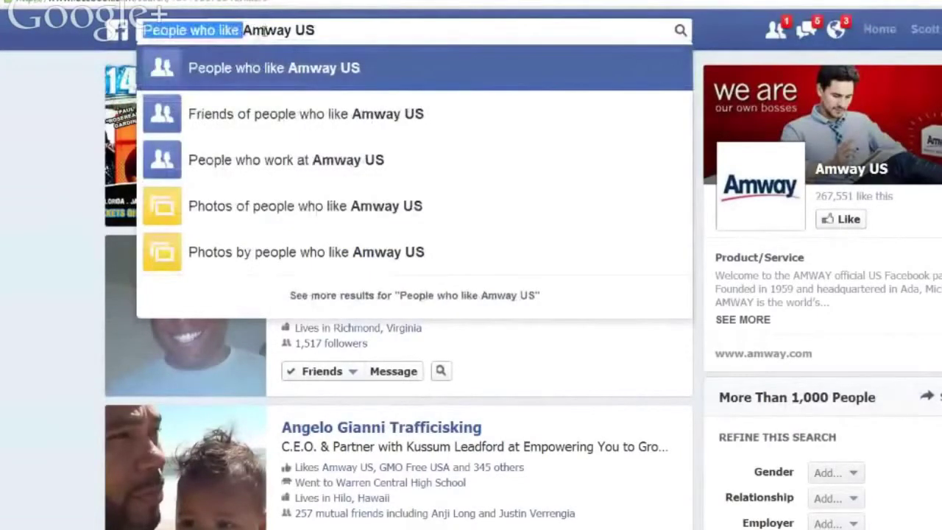
{"action": "key", "text": "BackSpace"}
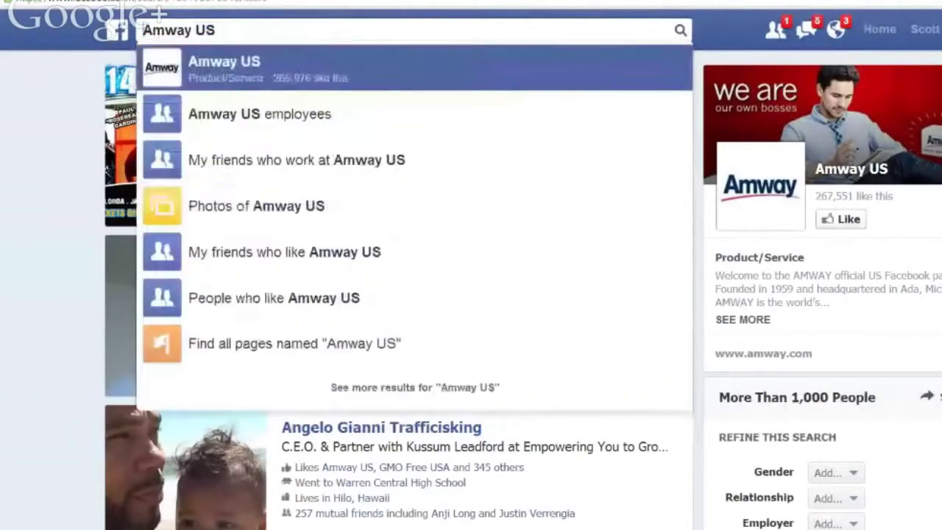
{"action": "type", "text": "empl"}
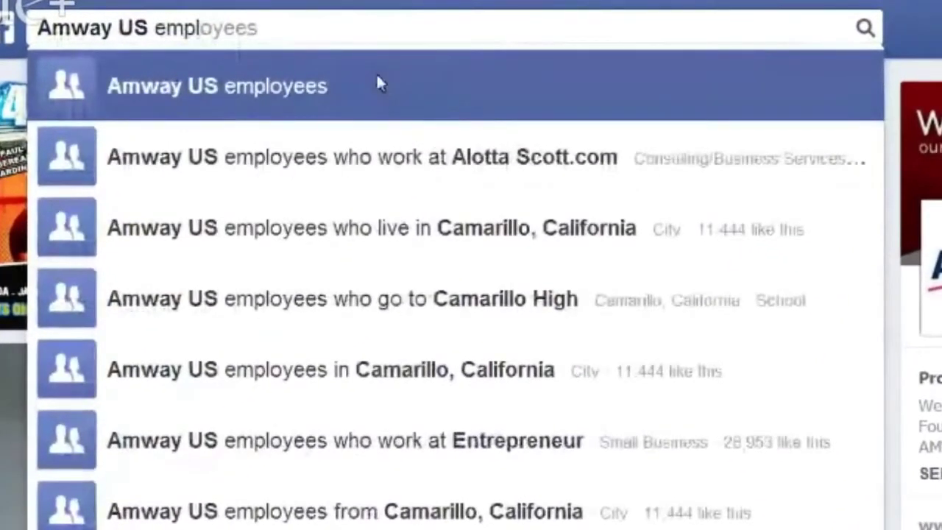
{"action": "left_click", "coordinate": [376, 84]}
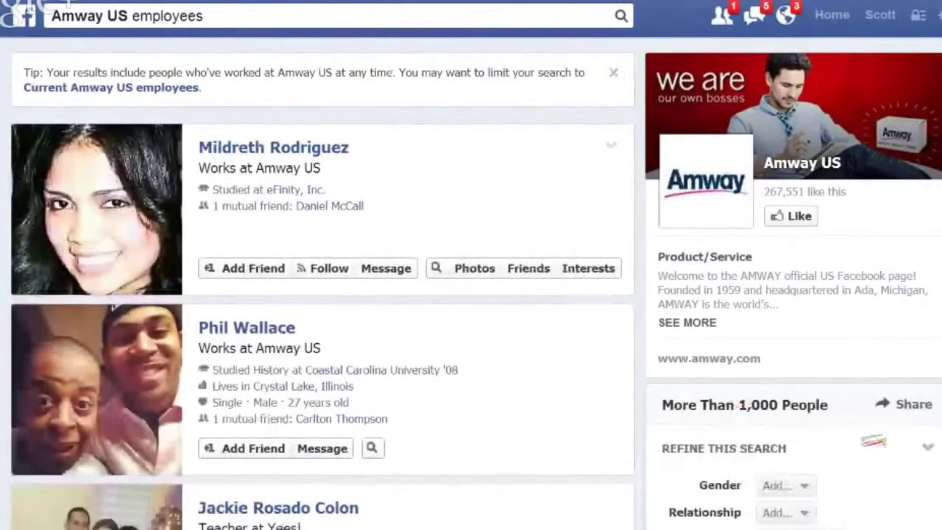
Step: Mark the audience size and the first two people's Amway workplace, clear the marks, and look through the employee results
{"action": "mouse_move", "coordinate": [837, 389]}
{"action": "left_mouse_down"}
{"action": "mouse_move", "coordinate": [651, 363]}
{"action": "mouse_move", "coordinate": [862, 425]}
{"action": "mouse_move", "coordinate": [810, 379]}
{"action": "left_mouse_up"}
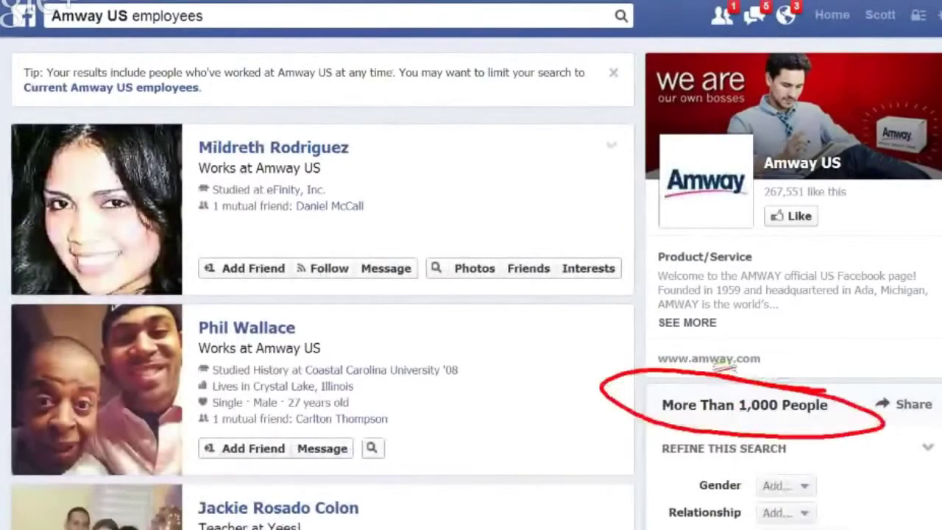
{"action": "left_click_drag", "start_coordinate": [199, 174], "coordinate": [303, 177]}
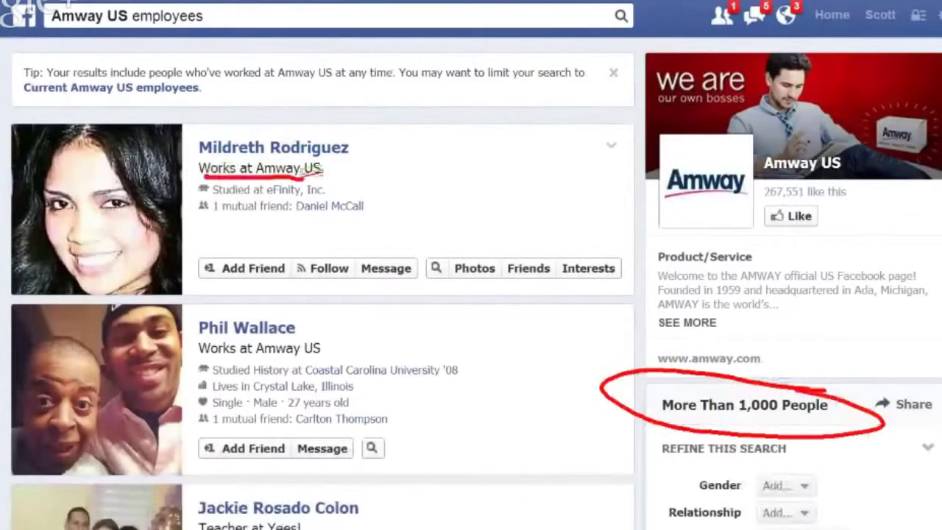
{"action": "mouse_move", "coordinate": [225, 346]}
{"action": "left_mouse_down"}
{"action": "mouse_move", "coordinate": [195, 355]}
{"action": "mouse_move", "coordinate": [318, 351]}
{"action": "left_mouse_up"}
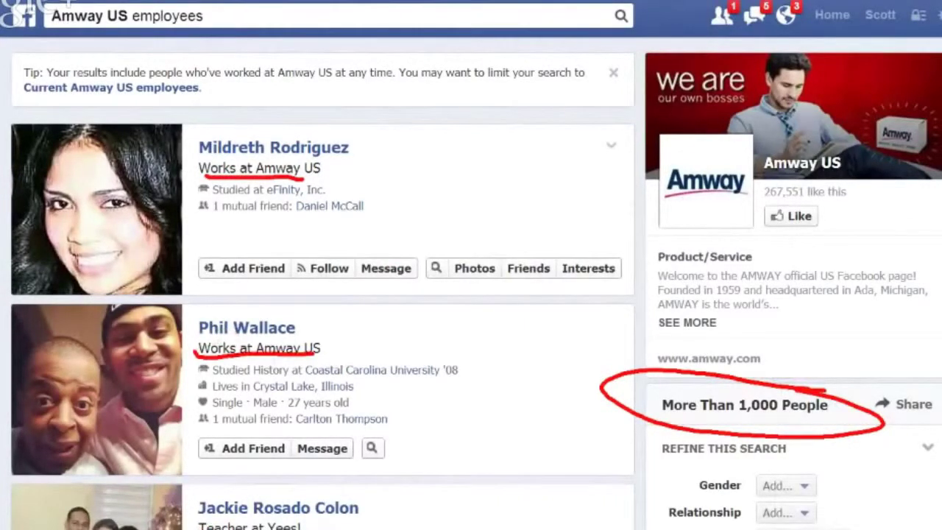
{"action": "key", "text": "Escape"}
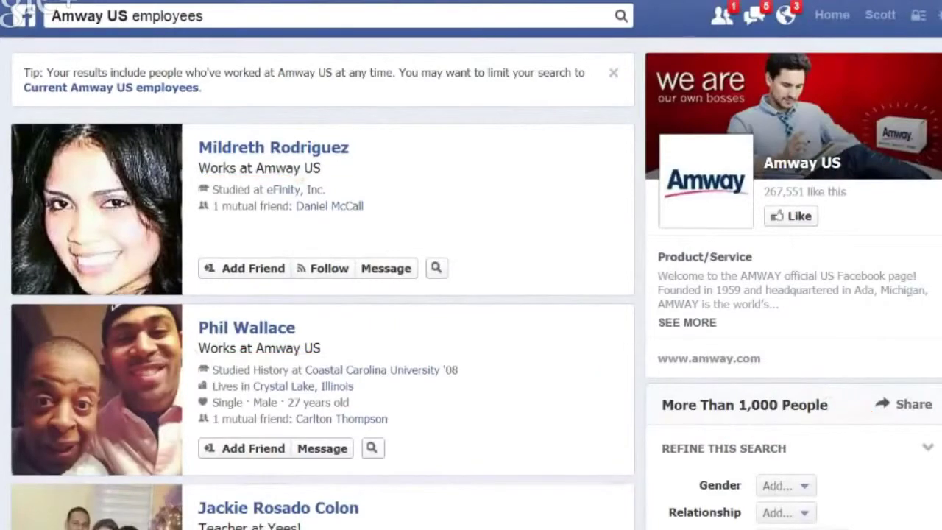
{"action": "scroll", "coordinate": [322, 282], "scroll_direction": "down", "scroll_amount": 15}
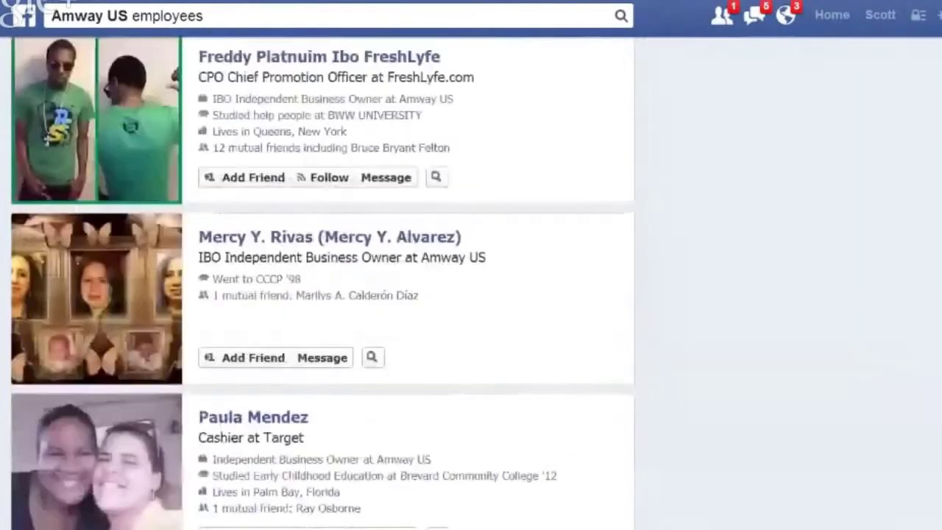
{"action": "scroll", "coordinate": [635, 467], "scroll_direction": "up", "scroll_amount": 15}
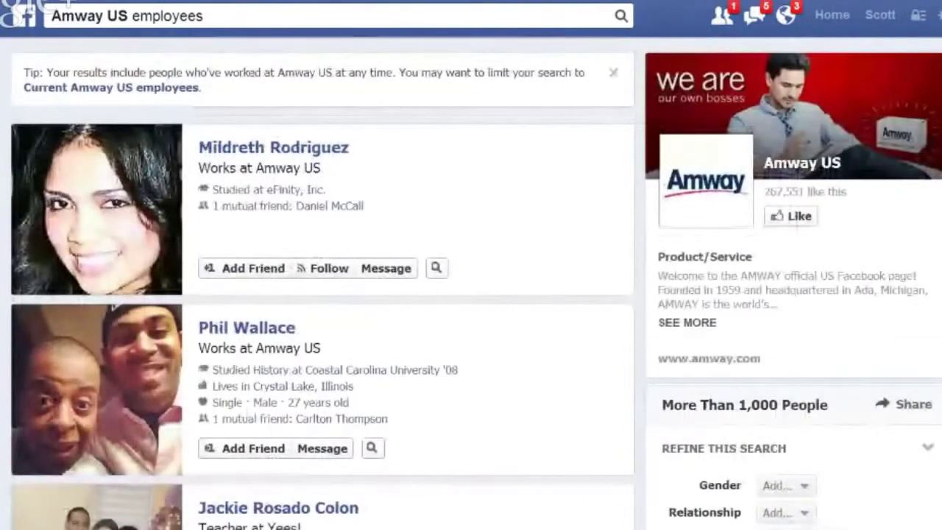
Step: Show the Amway ad in IrfanView against the employee results, circle its "Free! New Leads TODAY!" headline, clear it, and put the ad away
{"action": "key", "text": "alt+Tab"}
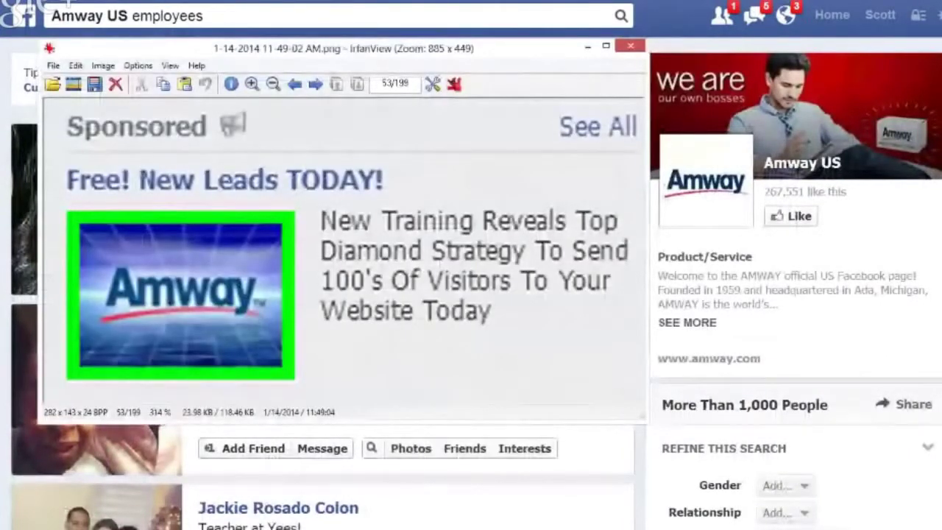
{"action": "mouse_move", "coordinate": [365, 154]}
{"action": "left_mouse_down"}
{"action": "mouse_move", "coordinate": [281, 146]}
{"action": "mouse_move", "coordinate": [41, 168]}
{"action": "mouse_move", "coordinate": [236, 200]}
{"action": "mouse_move", "coordinate": [357, 140]}
{"action": "left_mouse_up"}
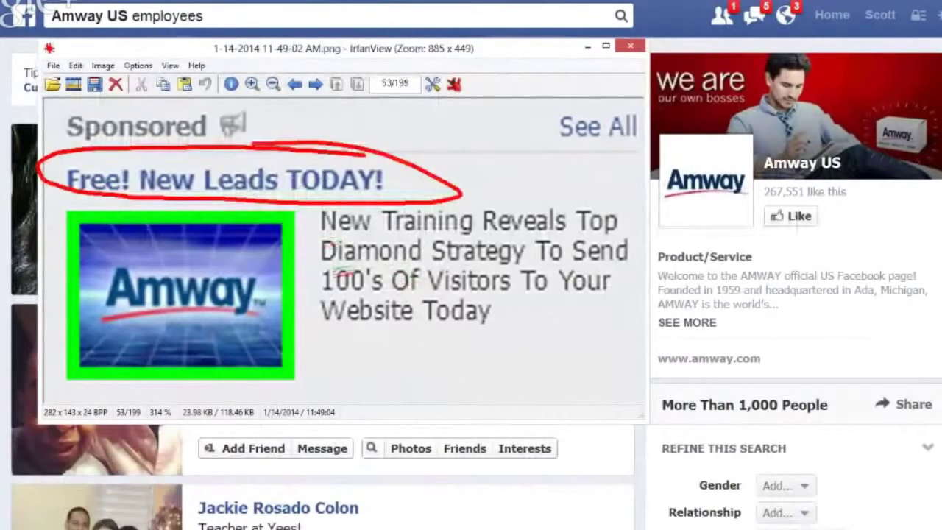
{"action": "key", "text": "e"}
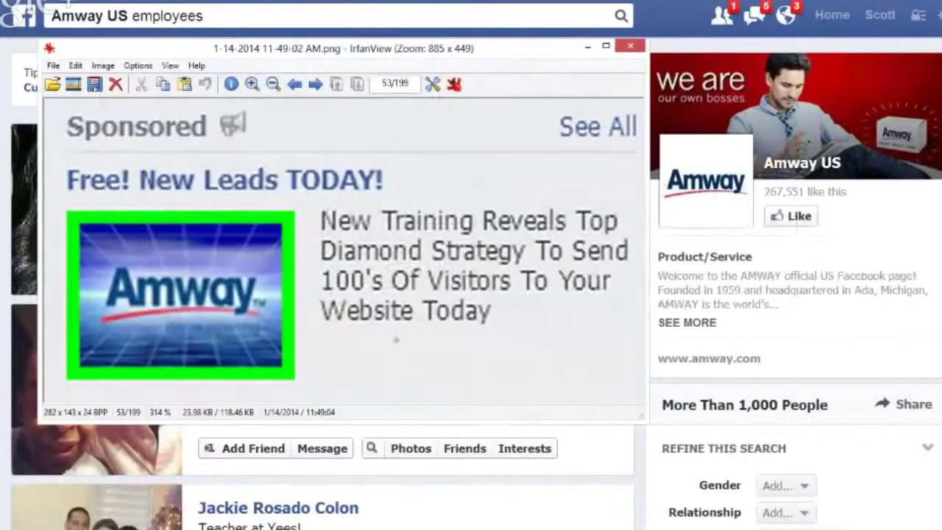
{"action": "key", "text": "Escape"}
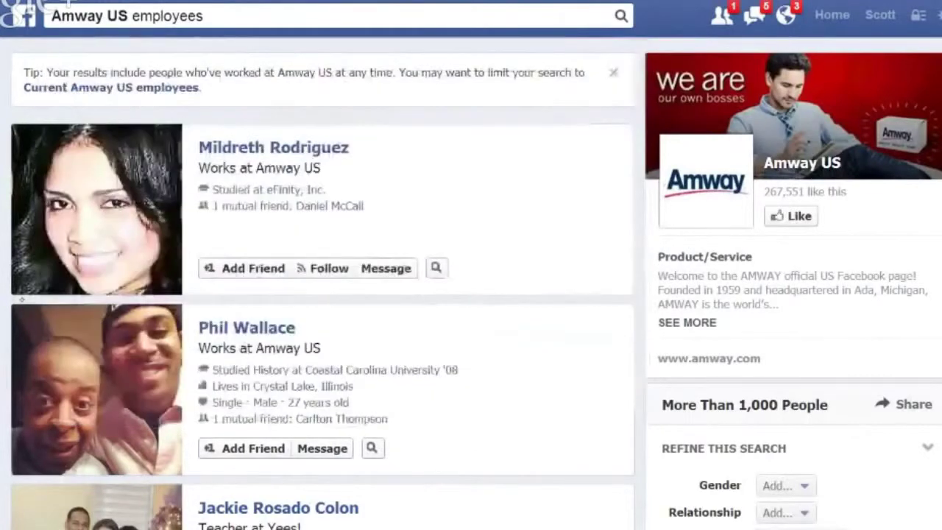
{"action": "key", "text": "alt+Tab"}
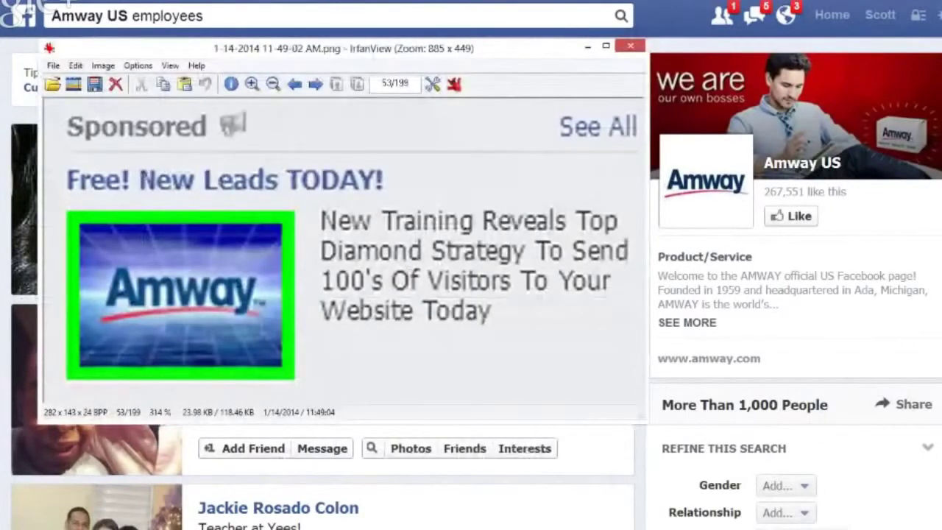
{"action": "key", "text": "Escape"}
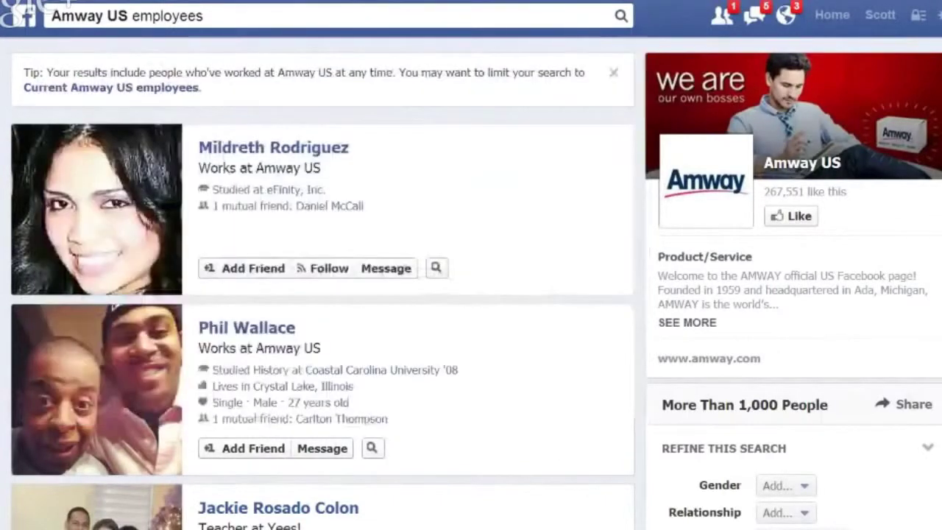
Step: Switch to the Facebook Advertising Images folder and look through the saved ad screenshots
{"action": "key", "text": "alt+Tab"}
{"action": "scroll", "coordinate": [318, 236], "scroll_direction": "down", "scroll_amount": 2}
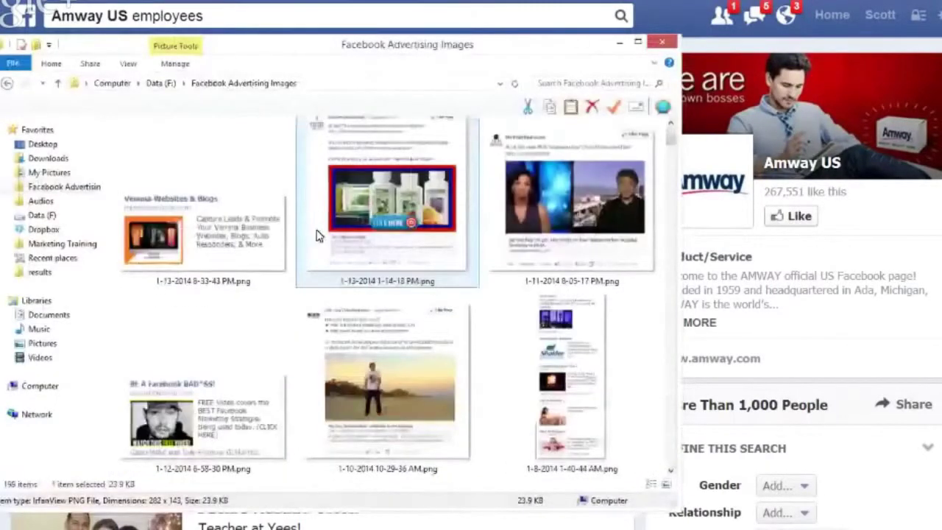
{"action": "scroll", "coordinate": [318, 235], "scroll_direction": "down", "scroll_amount": 3}
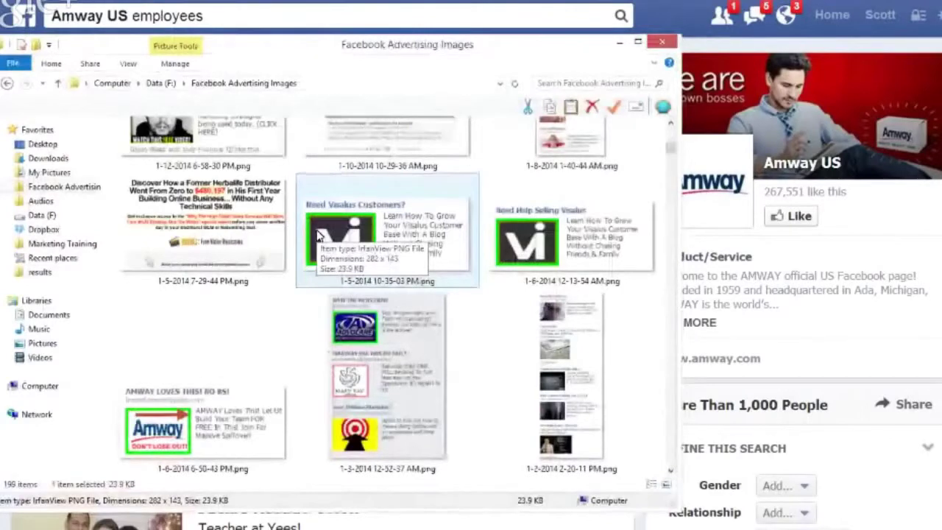
{"action": "scroll", "coordinate": [318, 236], "scroll_direction": "down", "scroll_amount": 5}
{"action": "scroll", "coordinate": [318, 236], "scroll_direction": "down", "scroll_amount": 8}
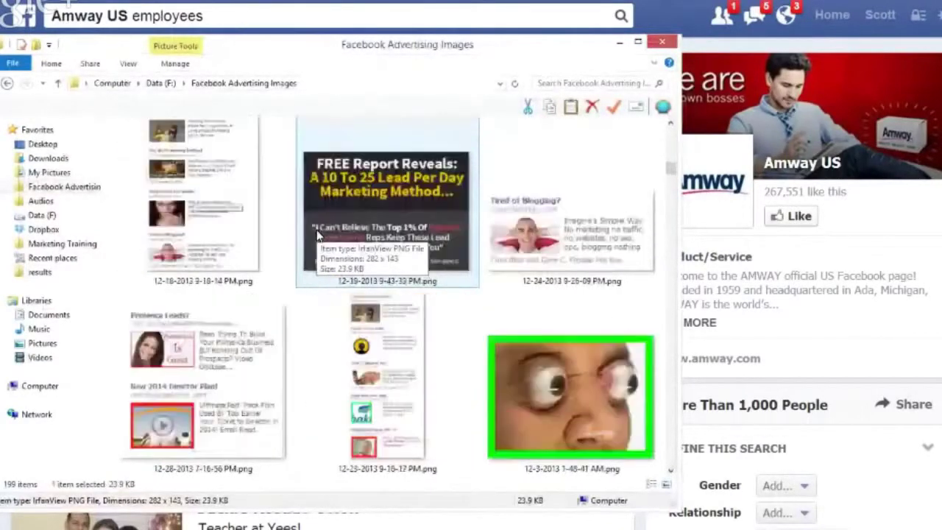
{"action": "scroll", "coordinate": [318, 235], "scroll_direction": "down", "scroll_amount": 5}
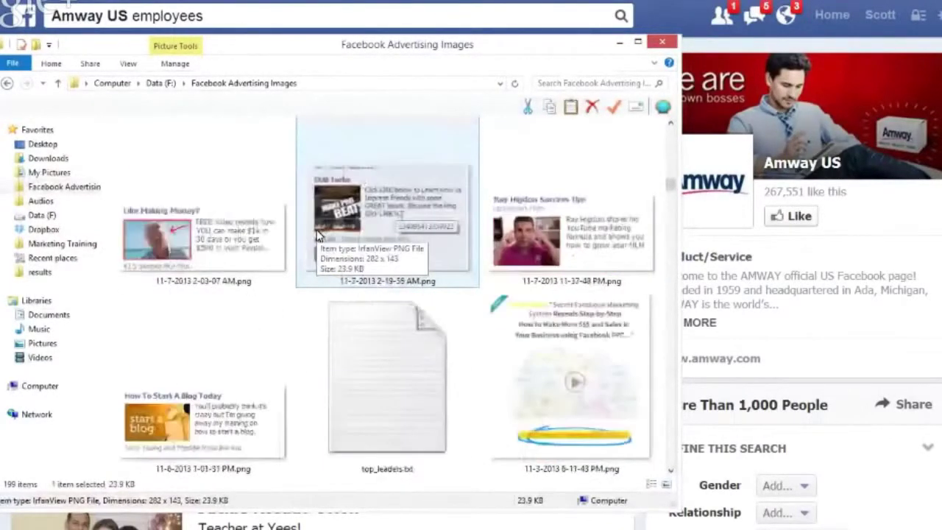
{"action": "scroll", "coordinate": [318, 236], "scroll_direction": "down", "scroll_amount": 6}
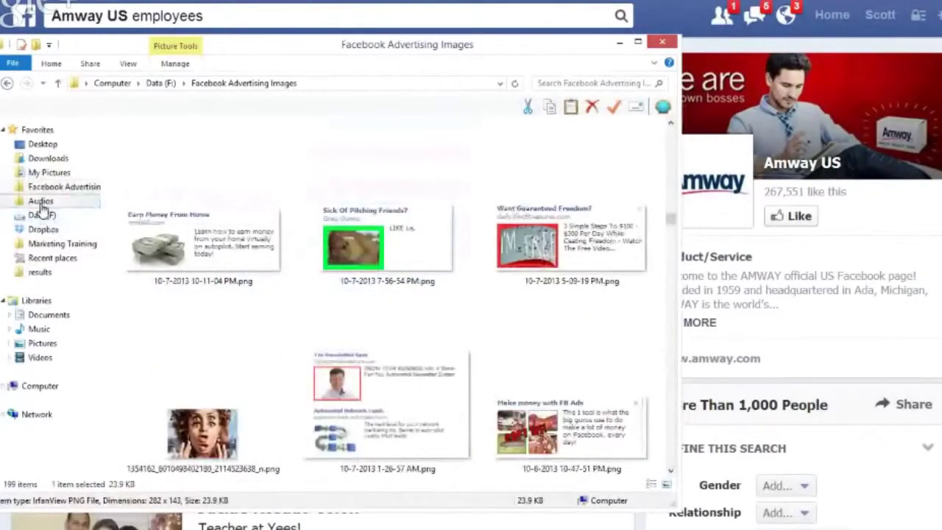
{"action": "left_click", "coordinate": [42, 272]}
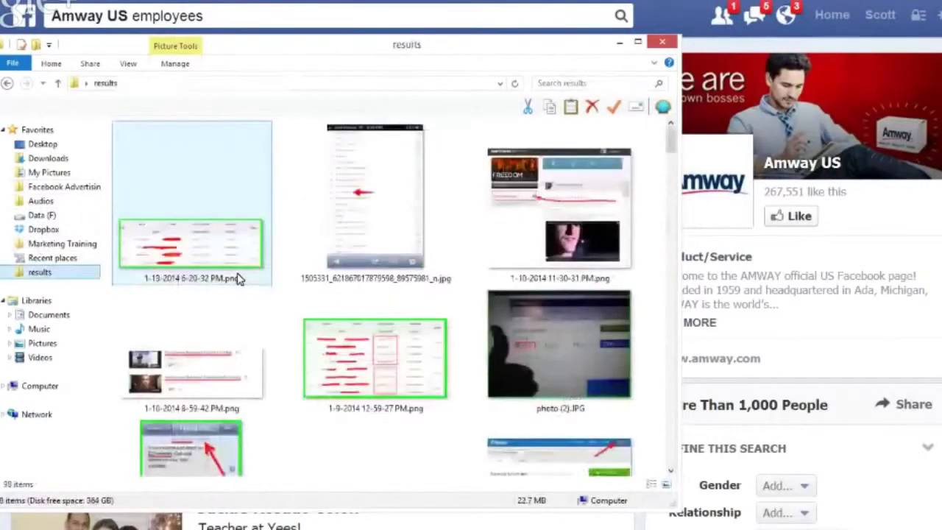
{"action": "scroll", "coordinate": [237, 278], "scroll_direction": "down", "scroll_amount": 8}
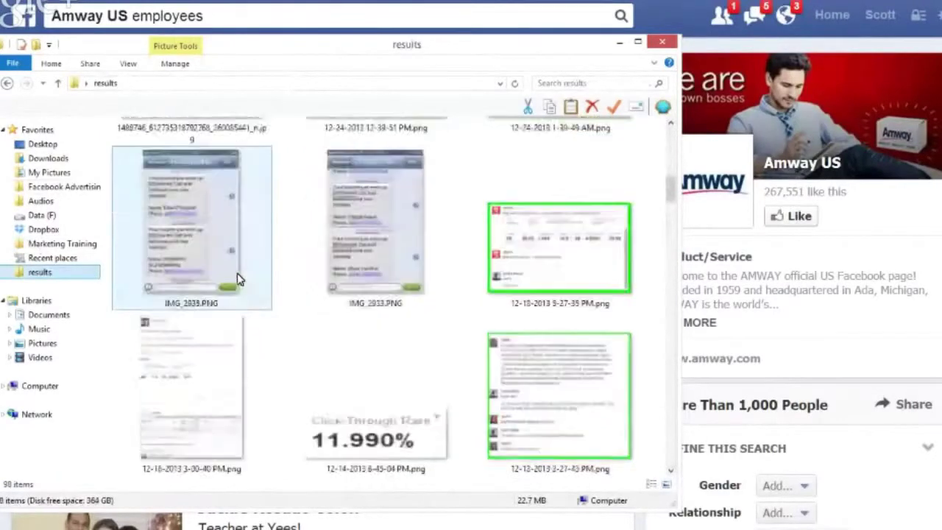
{"action": "scroll", "coordinate": [237, 278], "scroll_direction": "down", "scroll_amount": 10}
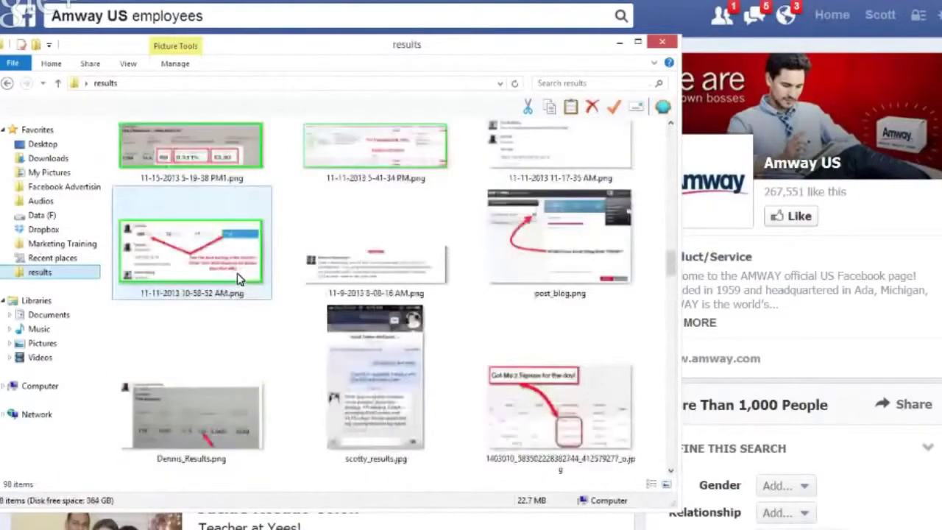
{"action": "double_click", "coordinate": [392, 149]}
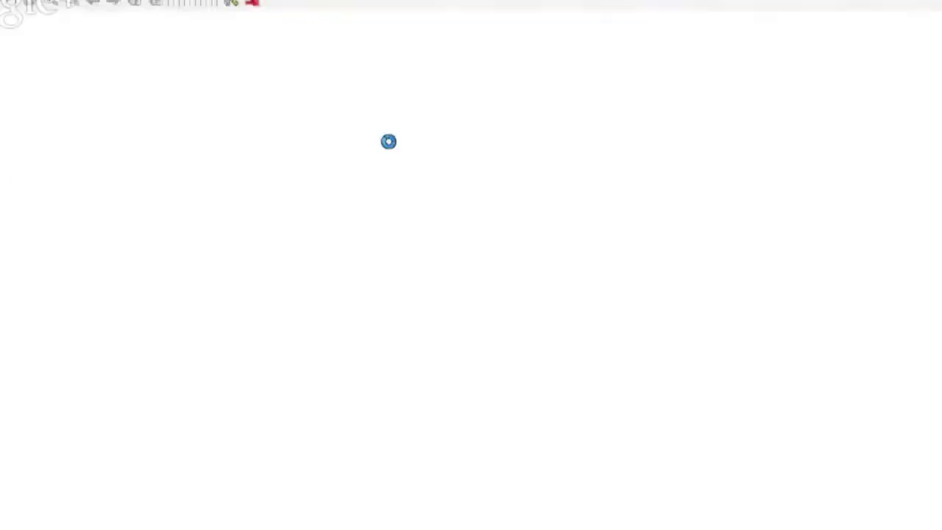
{"action": "key", "text": "plus"}
{"action": "key", "text": "plus"}
{"action": "key", "text": "plus"}
{"action": "key", "text": "plus"}
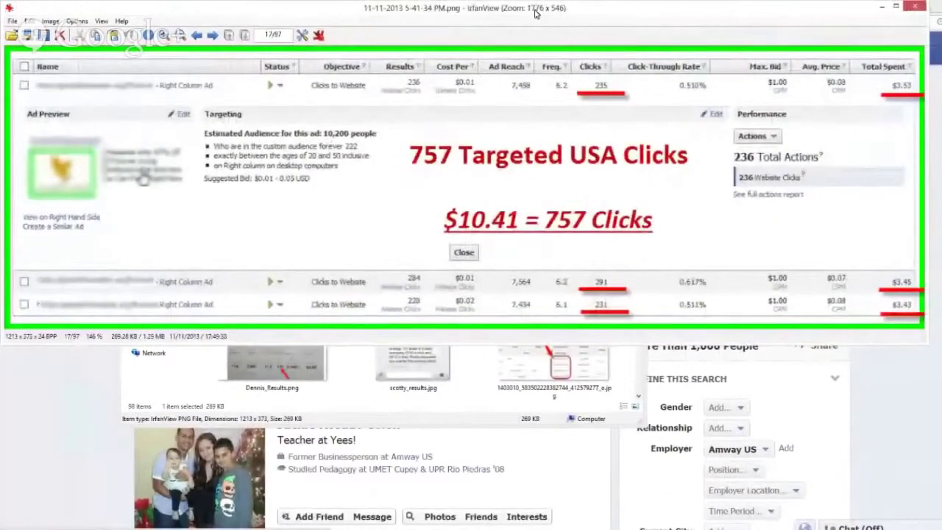
{"action": "left_click_drag", "start_coordinate": [536, 13], "coordinate": [543, 88]}
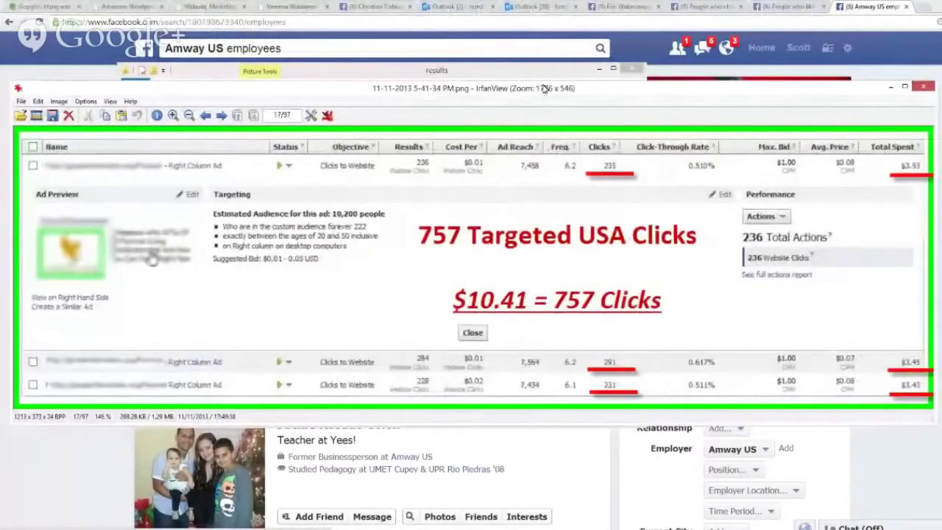
Step: Box the ad preview in the report image and circle "757", "$10.41 = 757 Clicks" and the first ad's clicks
{"action": "mouse_move", "coordinate": [153, 195]}
{"action": "left_mouse_down"}
{"action": "mouse_move", "coordinate": [33, 198]}
{"action": "mouse_move", "coordinate": [15, 276]}
{"action": "mouse_move", "coordinate": [213, 308]}
{"action": "mouse_move", "coordinate": [234, 215]}
{"action": "mouse_move", "coordinate": [89, 206]}
{"action": "mouse_move", "coordinate": [193, 241]}
{"action": "left_mouse_up"}
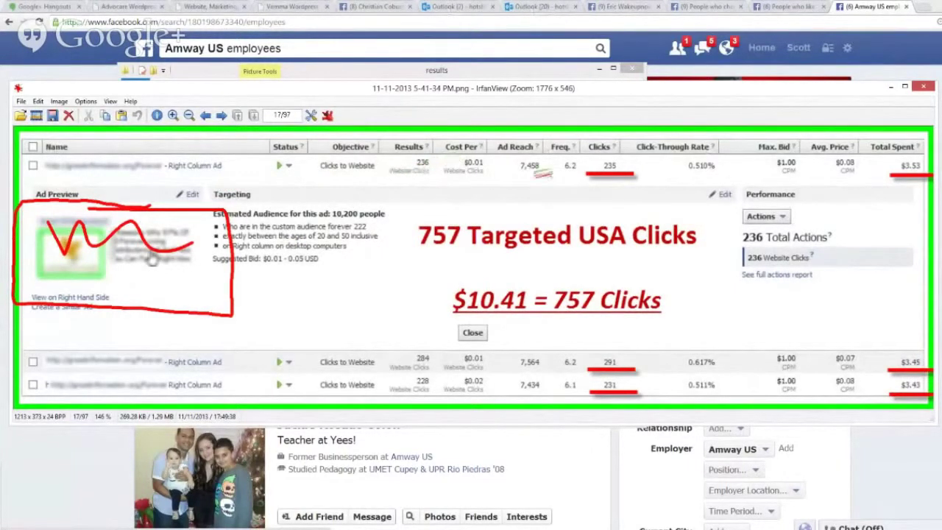
{"action": "mouse_move", "coordinate": [462, 215]}
{"action": "left_mouse_down"}
{"action": "mouse_move", "coordinate": [462, 249]}
{"action": "mouse_move", "coordinate": [441, 208]}
{"action": "left_mouse_up"}
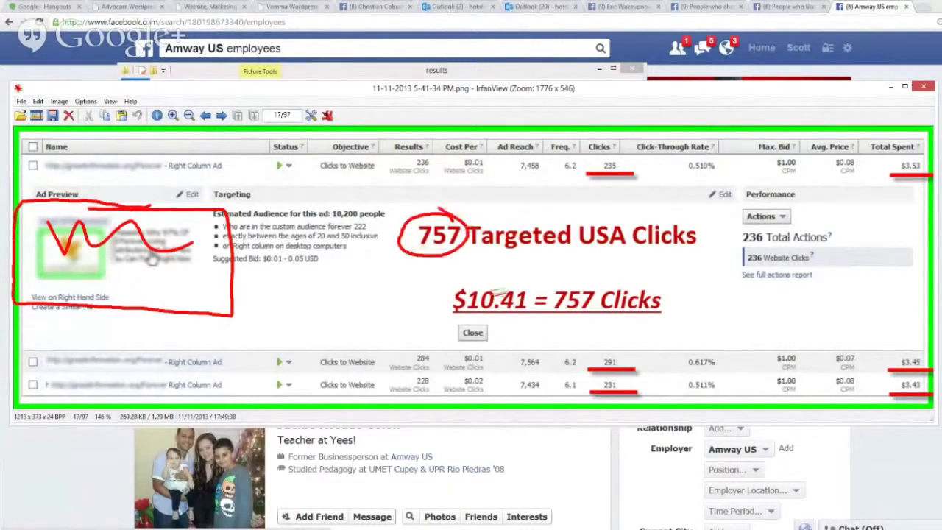
{"action": "mouse_move", "coordinate": [451, 316]}
{"action": "left_mouse_down"}
{"action": "mouse_move", "coordinate": [561, 326]}
{"action": "mouse_move", "coordinate": [626, 266]}
{"action": "mouse_move", "coordinate": [419, 284]}
{"action": "mouse_move", "coordinate": [501, 307]}
{"action": "left_mouse_up"}
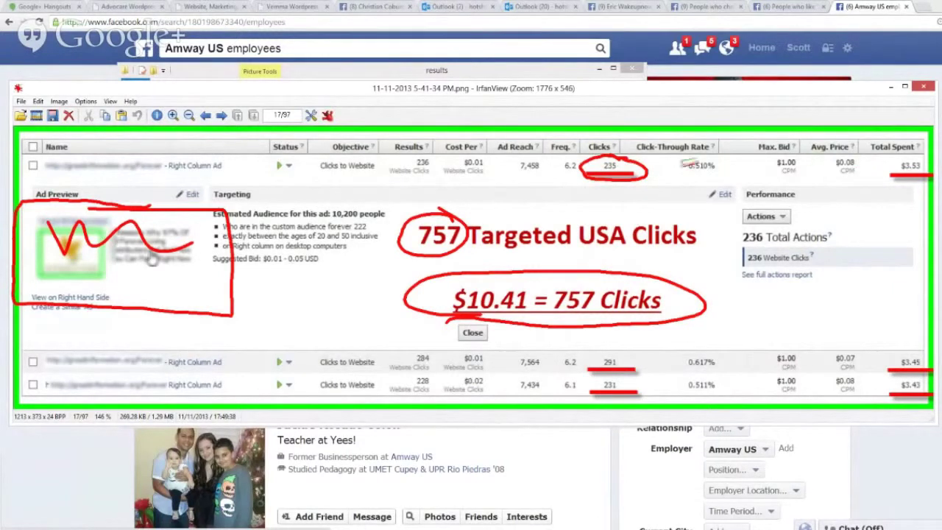
Step: Underline the three "Clicks to Website" objectives in the report image and mark the first ad's total spent
{"action": "left_click_drag", "start_coordinate": [303, 174], "coordinate": [418, 170]}
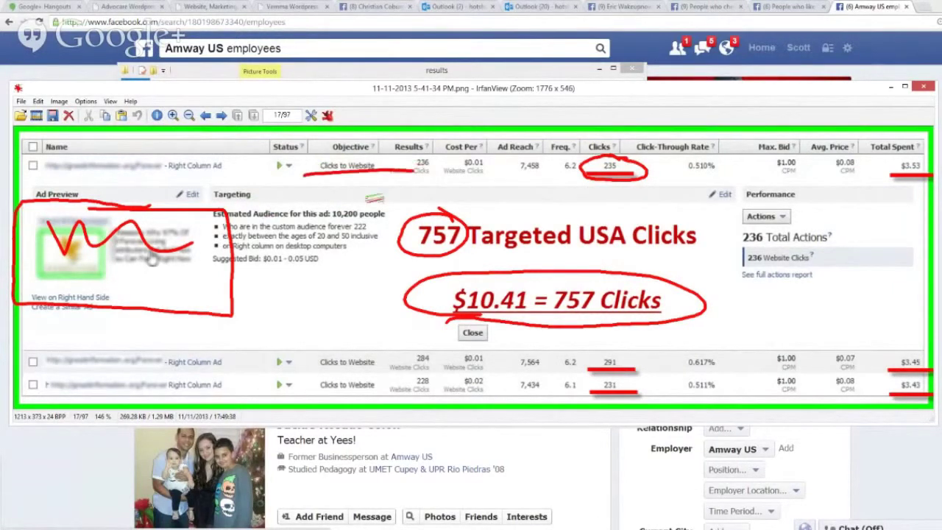
{"action": "left_click_drag", "start_coordinate": [318, 374], "coordinate": [390, 376]}
{"action": "left_click_drag", "start_coordinate": [316, 396], "coordinate": [416, 388]}
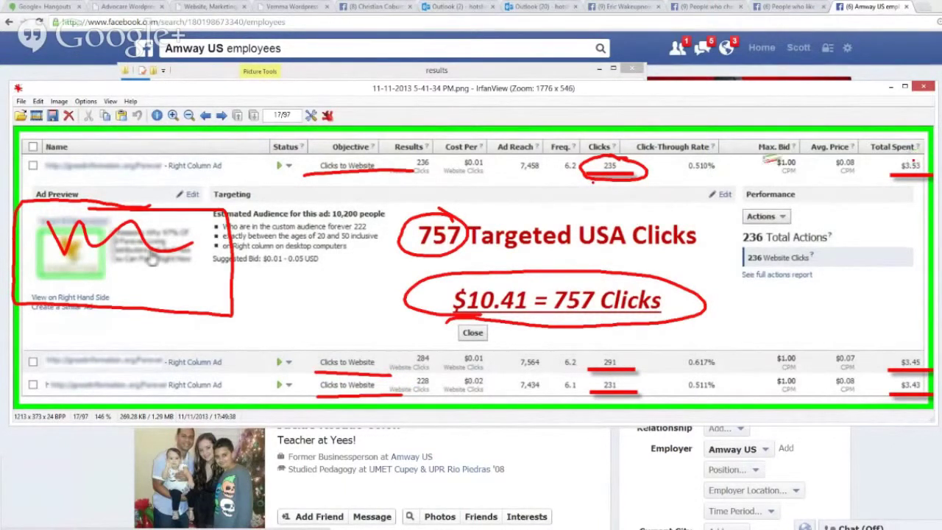
{"action": "left_click_drag", "start_coordinate": [915, 160], "coordinate": [923, 153]}
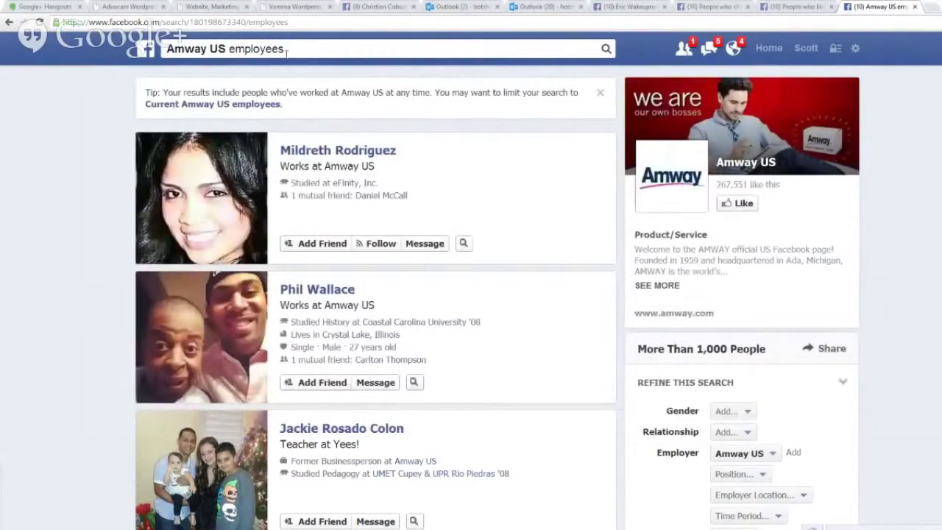
Step: Look further through the Amway US employees results on Facebook
{"action": "scroll", "coordinate": [351, 158], "scroll_direction": "down", "scroll_amount": 4}
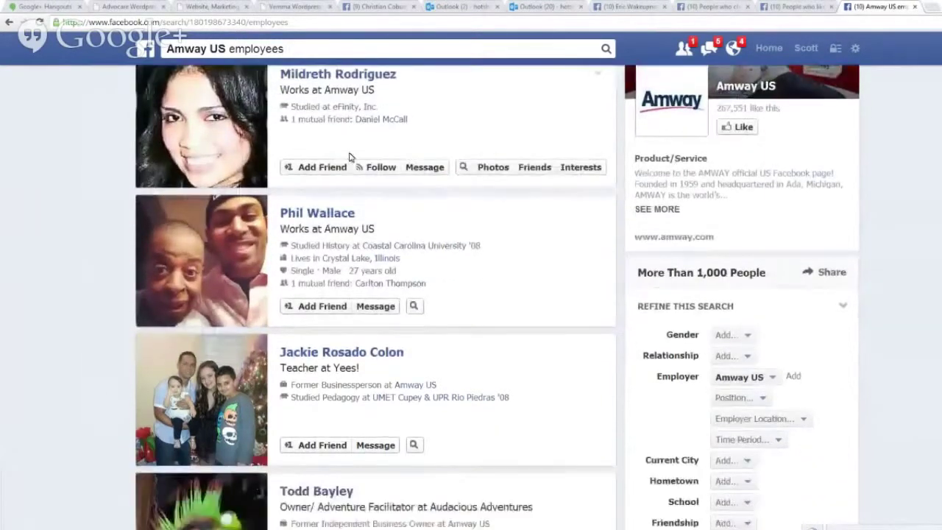
{"action": "scroll", "coordinate": [350, 157], "scroll_direction": "down", "scroll_amount": 15}
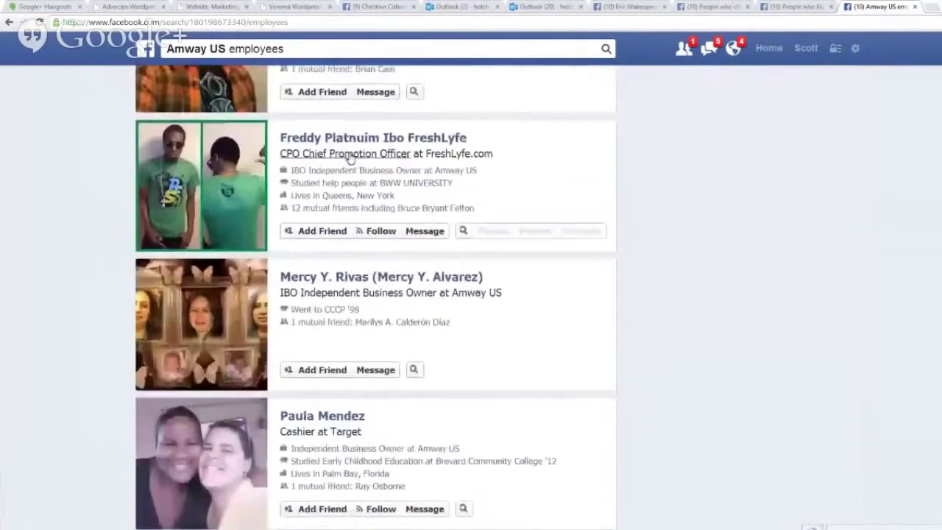
{"action": "scroll", "coordinate": [351, 157], "scroll_direction": "down", "scroll_amount": 20}
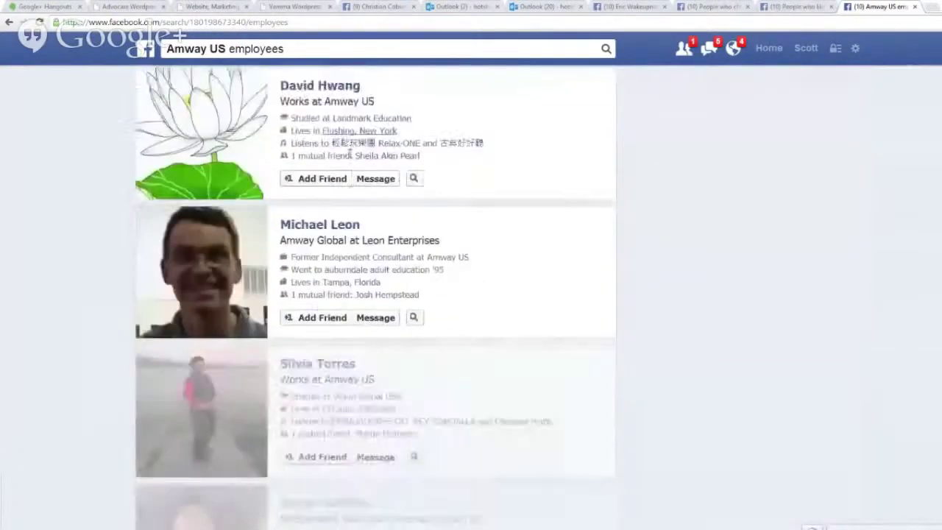
{"action": "scroll", "coordinate": [350, 158], "scroll_direction": "down", "scroll_amount": 20}
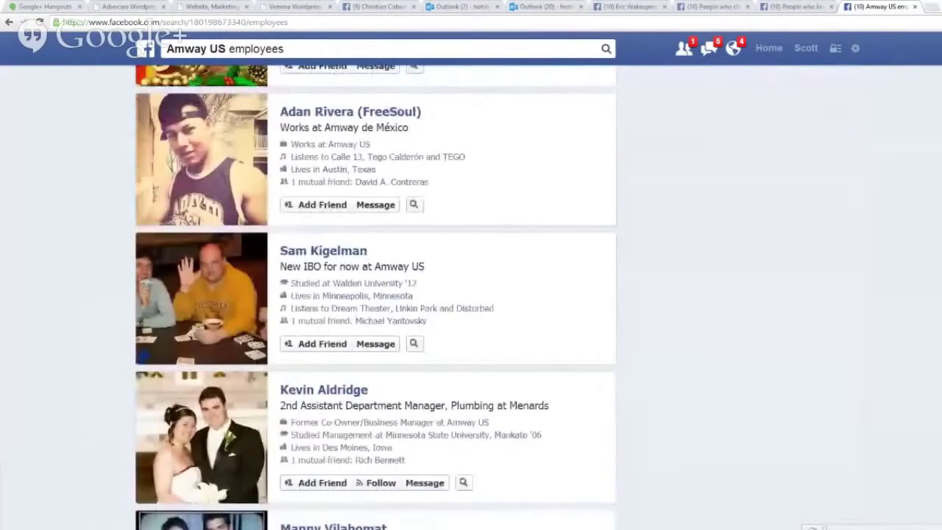
Step: Search the installed programs for "note" and open a blank Notepad window
{"action": "left_click", "coordinate": [15, 528]}
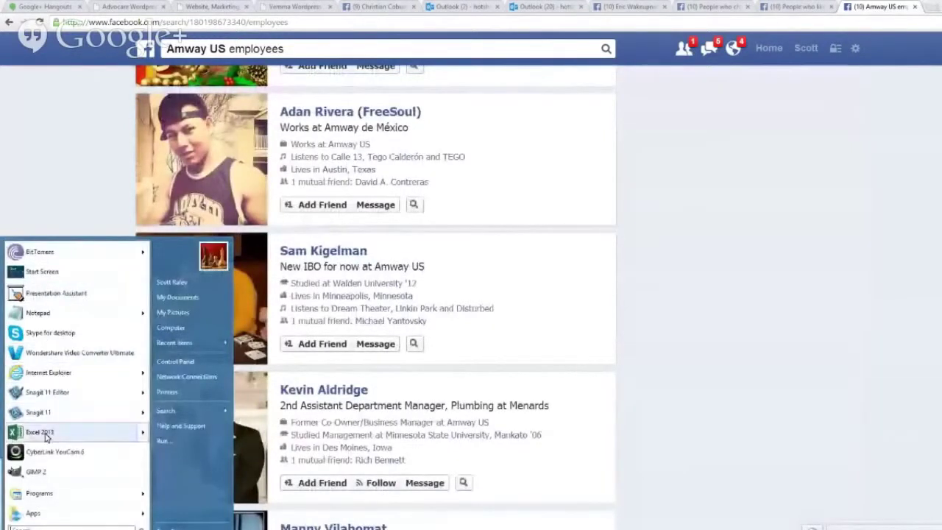
{"action": "left_click", "coordinate": [41, 528]}
{"action": "type", "text": "on"}
{"action": "key", "text": "BackSpace"}
{"action": "key", "text": "BackSpace"}
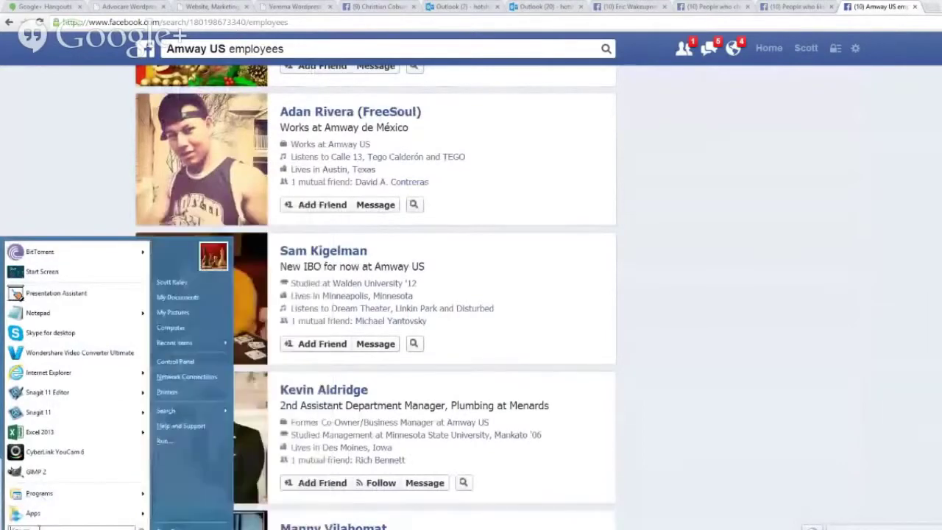
{"action": "type", "text": "note"}
{"action": "key", "text": "Return"}
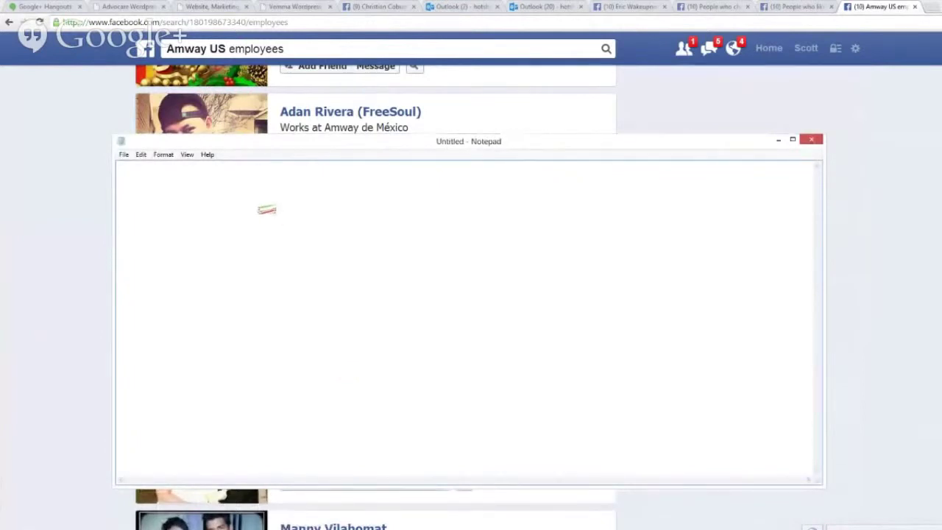
Step: Handwrite "1.00 Click" over the upper part of the blank Notepad window and "2-3 Lead" below it in red
{"action": "mouse_move", "coordinate": [256, 209]}
{"action": "left_mouse_down"}
{"action": "mouse_move", "coordinate": [258, 256]}
{"action": "mouse_move", "coordinate": [283, 251]}
{"action": "left_mouse_up"}
{"action": "left_click_drag", "start_coordinate": [325, 218], "coordinate": [302, 234]}
{"action": "mouse_move", "coordinate": [360, 221]}
{"action": "left_mouse_down"}
{"action": "mouse_move", "coordinate": [346, 250]}
{"action": "mouse_move", "coordinate": [360, 222]}
{"action": "left_mouse_up"}
{"action": "mouse_move", "coordinate": [436, 214]}
{"action": "left_mouse_down"}
{"action": "mouse_move", "coordinate": [447, 240]}
{"action": "mouse_move", "coordinate": [459, 243]}
{"action": "left_mouse_up"}
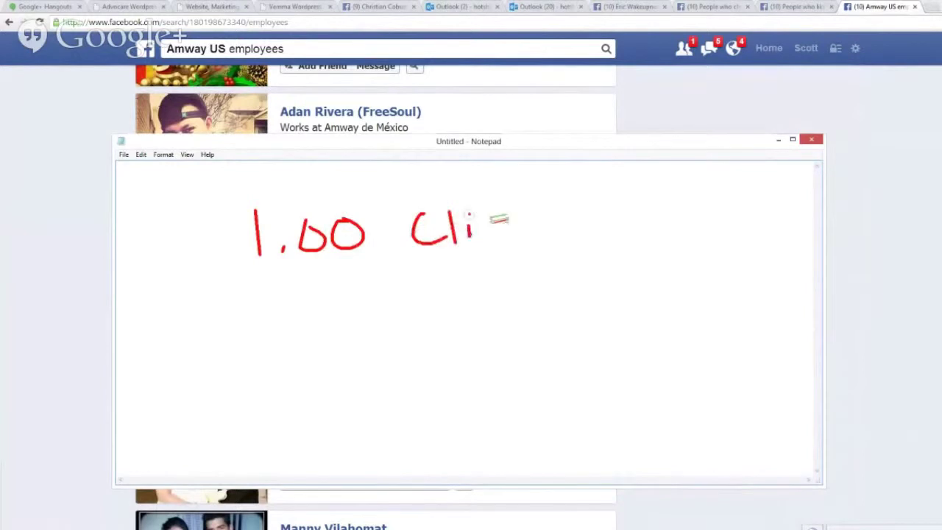
{"action": "left_click_drag", "start_coordinate": [508, 224], "coordinate": [508, 240]}
{"action": "left_click_drag", "start_coordinate": [531, 216], "coordinate": [539, 237]}
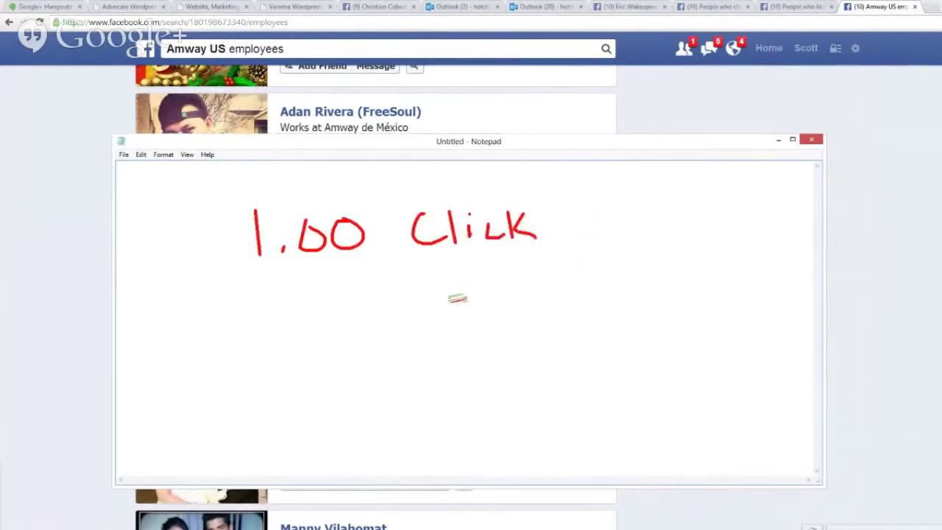
{"action": "mouse_move", "coordinate": [449, 302]}
{"action": "left_mouse_down"}
{"action": "mouse_move", "coordinate": [488, 336]}
{"action": "mouse_move", "coordinate": [523, 306]}
{"action": "mouse_move", "coordinate": [544, 326]}
{"action": "left_mouse_up"}
{"action": "mouse_move", "coordinate": [600, 282]}
{"action": "left_mouse_down"}
{"action": "mouse_move", "coordinate": [631, 297]}
{"action": "mouse_move", "coordinate": [677, 274]}
{"action": "mouse_move", "coordinate": [736, 271]}
{"action": "left_mouse_up"}
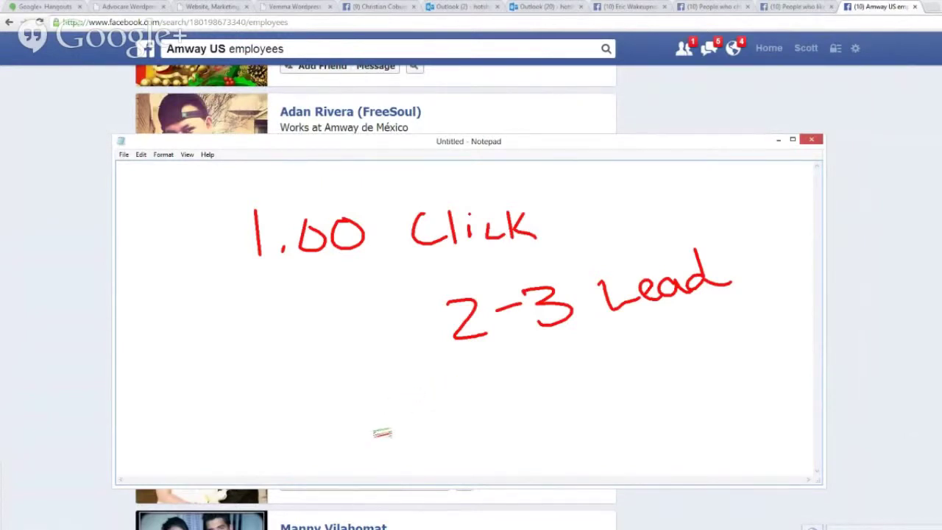
Step: Handwrite ".2 cent Clicks" in red below the lead price and add a freehand stroke beneath it
{"action": "left_click", "coordinate": [373, 447]}
{"action": "left_click_drag", "start_coordinate": [388, 420], "coordinate": [426, 456]}
{"action": "mouse_move", "coordinate": [484, 419]}
{"action": "left_mouse_down"}
{"action": "mouse_move", "coordinate": [485, 441]}
{"action": "mouse_move", "coordinate": [535, 405]}
{"action": "mouse_move", "coordinate": [545, 422]}
{"action": "left_mouse_up"}
{"action": "left_click_drag", "start_coordinate": [557, 389], "coordinate": [563, 418]}
{"action": "left_click_drag", "start_coordinate": [549, 399], "coordinate": [567, 396]}
{"action": "left_click_drag", "start_coordinate": [622, 385], "coordinate": [624, 412]}
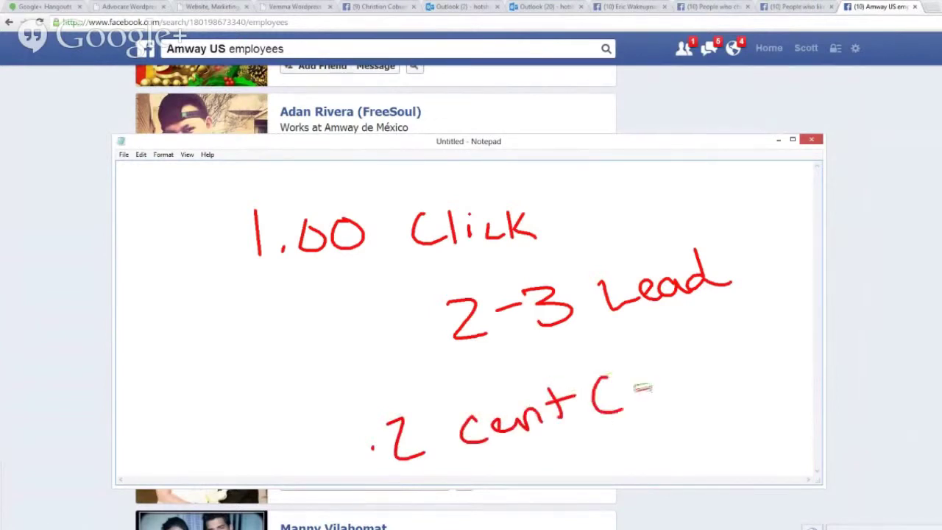
{"action": "mouse_move", "coordinate": [652, 382]}
{"action": "left_mouse_down"}
{"action": "mouse_move", "coordinate": [722, 376]}
{"action": "mouse_move", "coordinate": [708, 381]}
{"action": "left_mouse_up"}
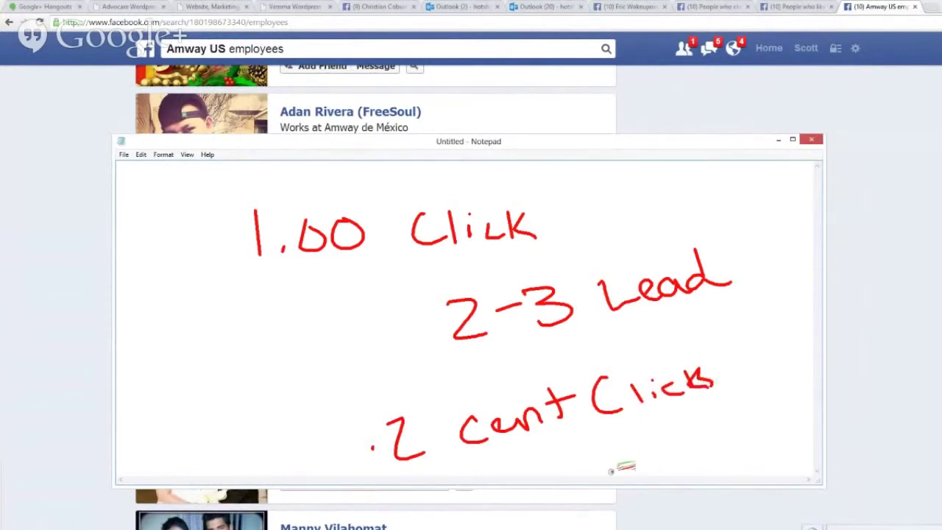
{"action": "mouse_move", "coordinate": [612, 470]}
{"action": "left_mouse_down"}
{"action": "mouse_move", "coordinate": [641, 452]}
{"action": "mouse_move", "coordinate": [762, 427]}
{"action": "mouse_move", "coordinate": [801, 407]}
{"action": "mouse_move", "coordinate": [796, 385]}
{"action": "mouse_move", "coordinate": [847, 384]}
{"action": "mouse_move", "coordinate": [863, 364]}
{"action": "mouse_move", "coordinate": [907, 363]}
{"action": "mouse_move", "coordinate": [931, 327]}
{"action": "left_mouse_up"}
Step: Clear the handwritten notes with the Notepad window and switch to the Google+ Hangouts broadcast
{"action": "key", "text": "e"}
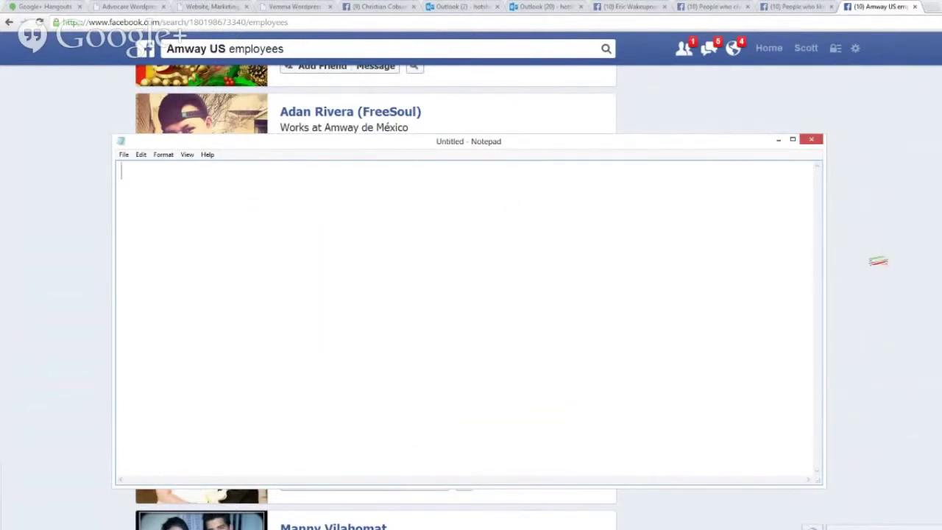
{"action": "left_click", "coordinate": [871, 271]}
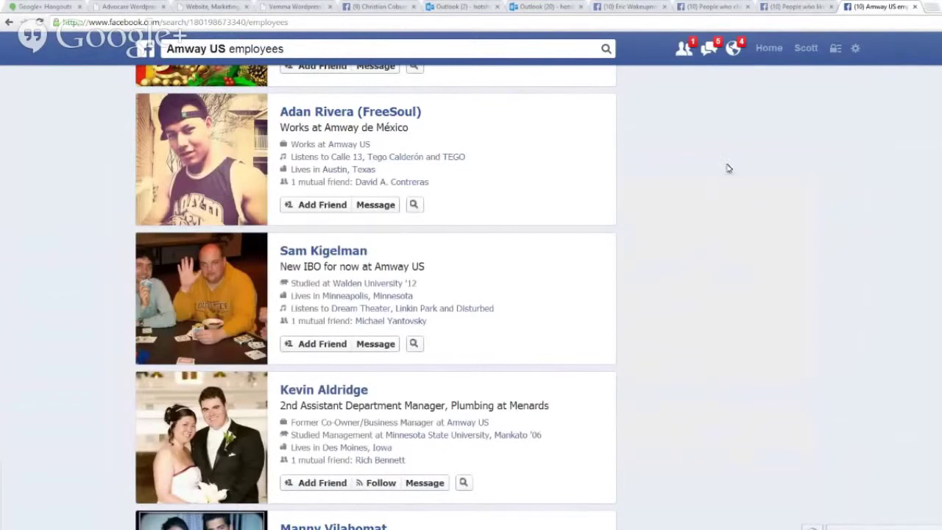
{"action": "left_click", "coordinate": [47, 5]}
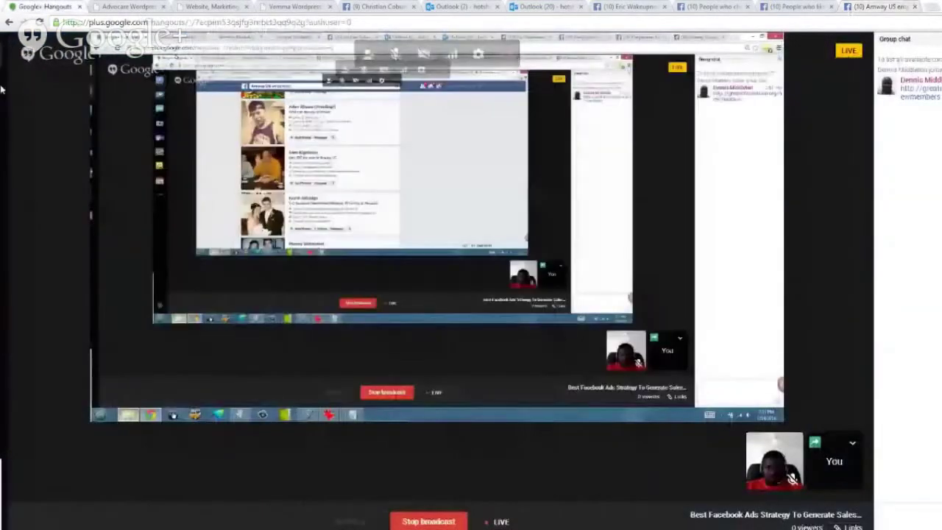